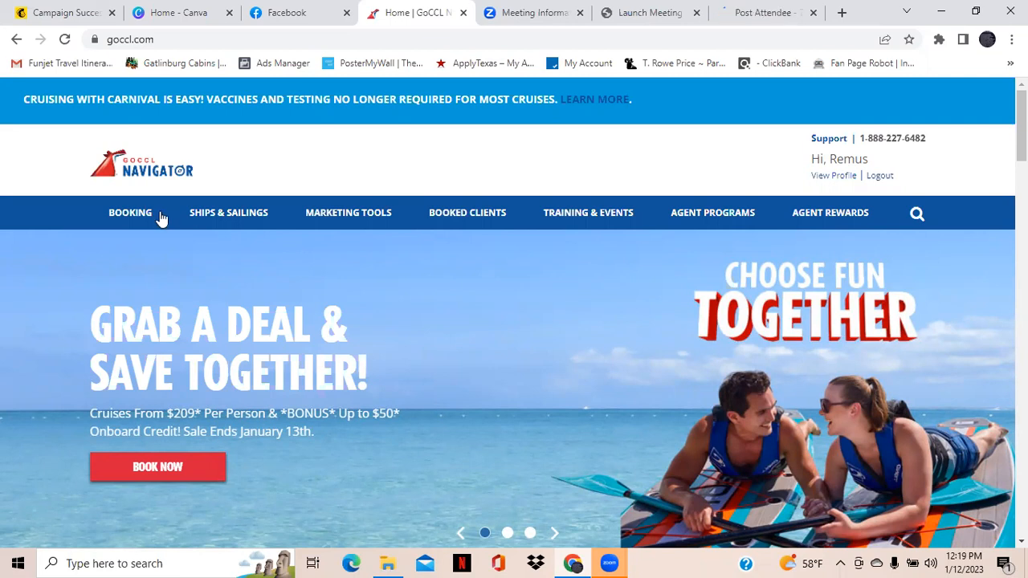
- Start creating a new group booking and limit the sailing search to a duration of 2-5 days
mouse_move(160, 218)
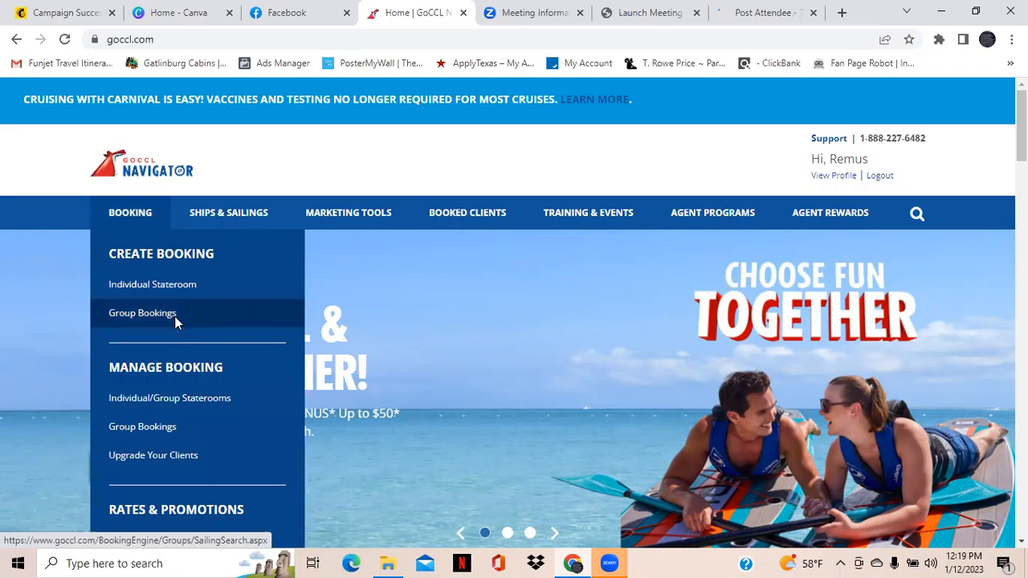
click(175, 318)
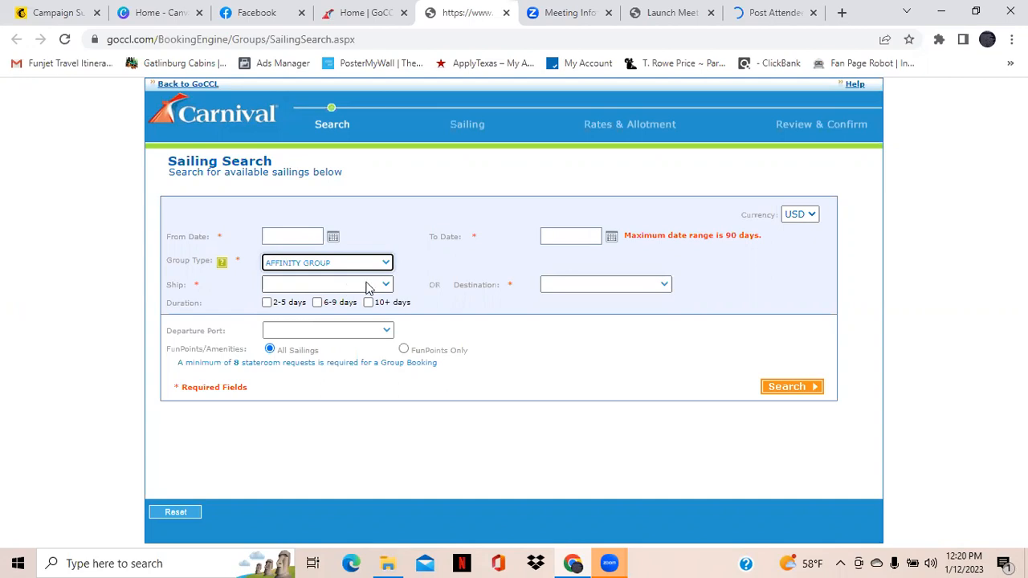
click(380, 331)
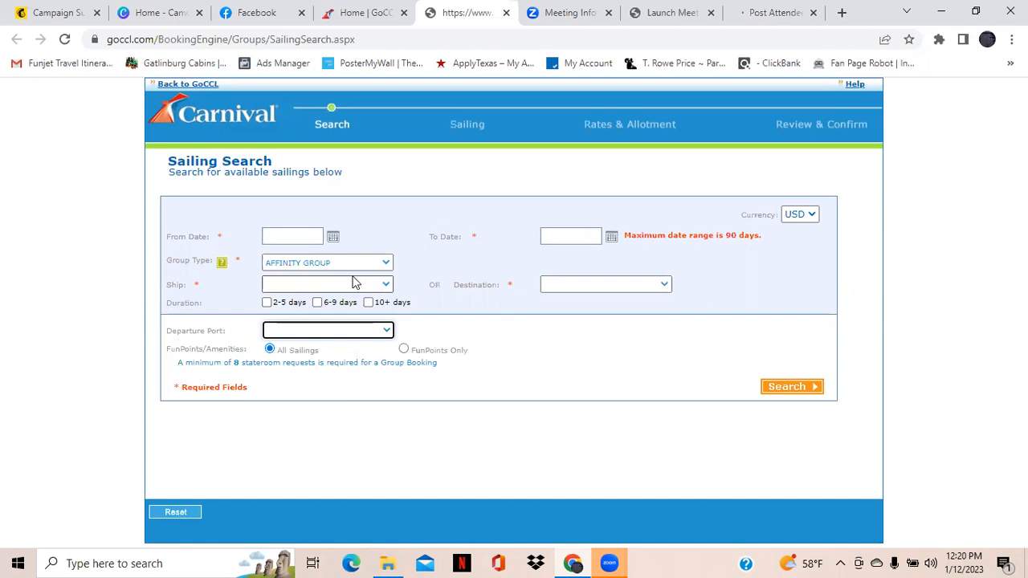
click(387, 286)
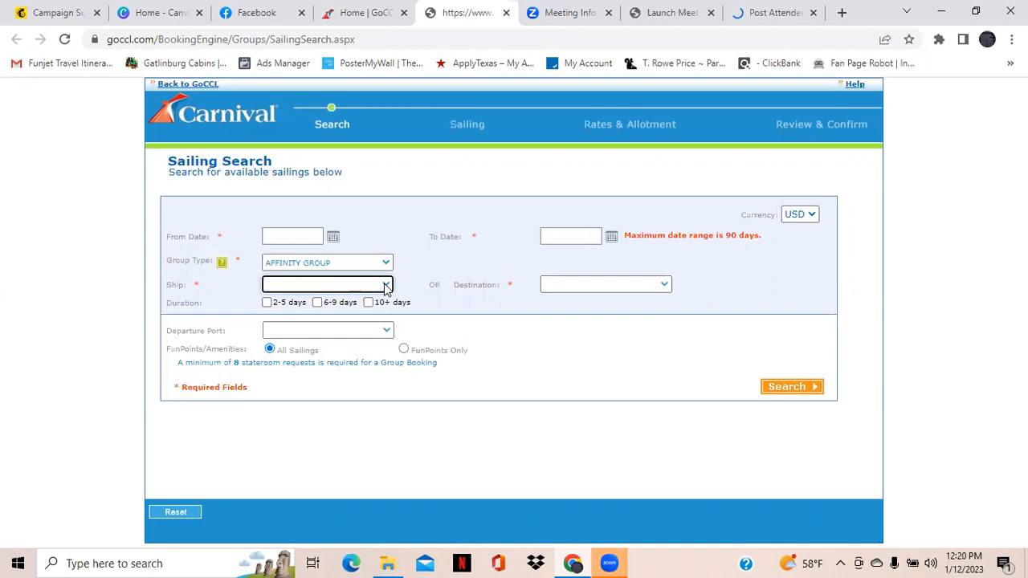
click(387, 287)
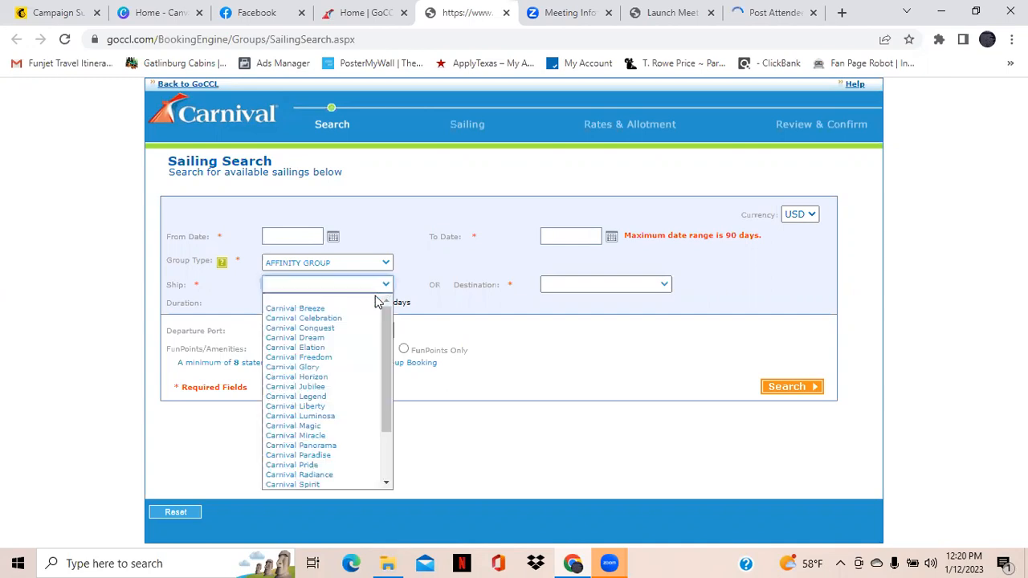
click(316, 299)
click(267, 303)
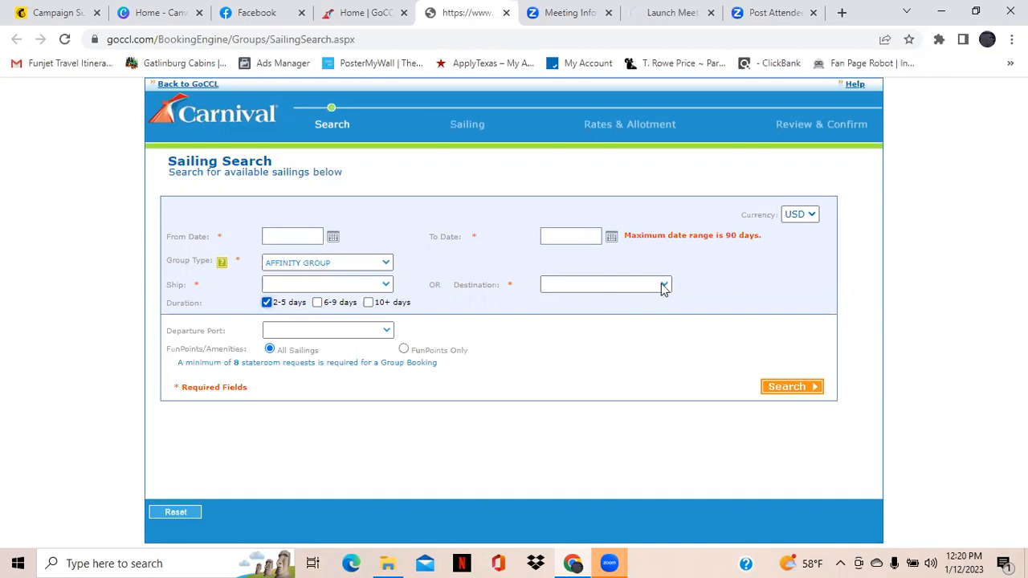
- Set the departure port to Galveston, TX and submit the sailing search
click(389, 336)
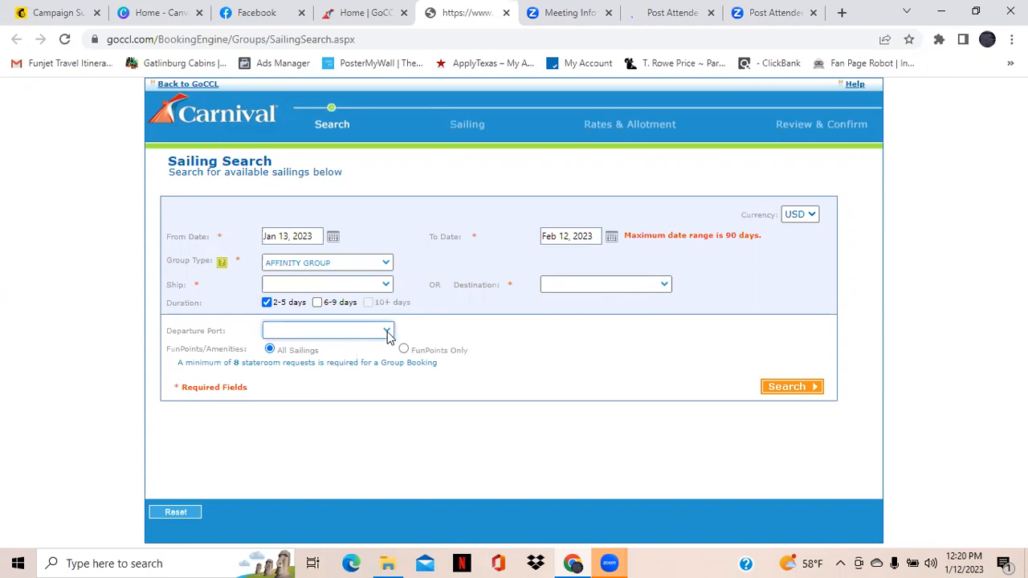
click(386, 333)
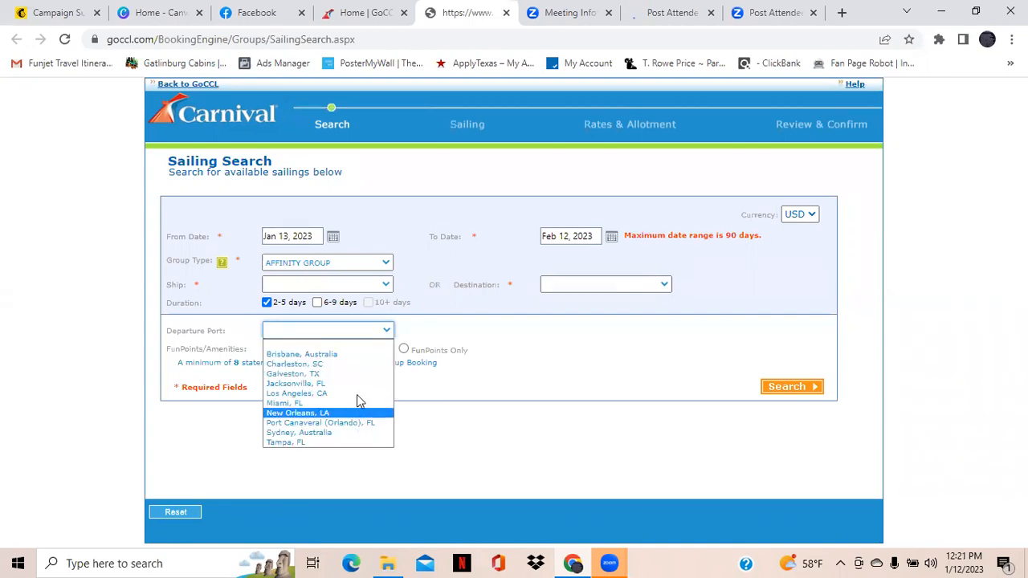
click(359, 375)
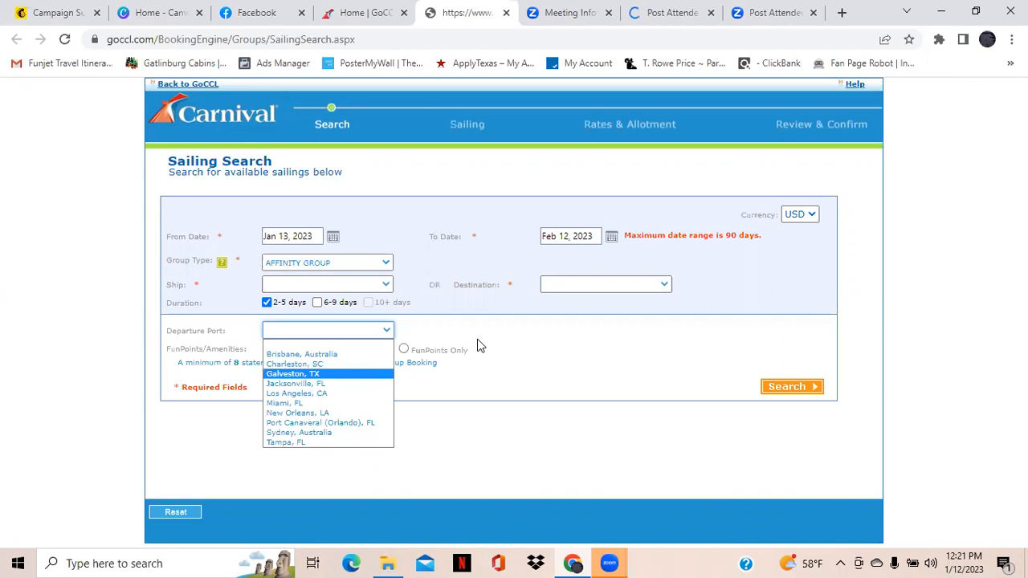
click(790, 386)
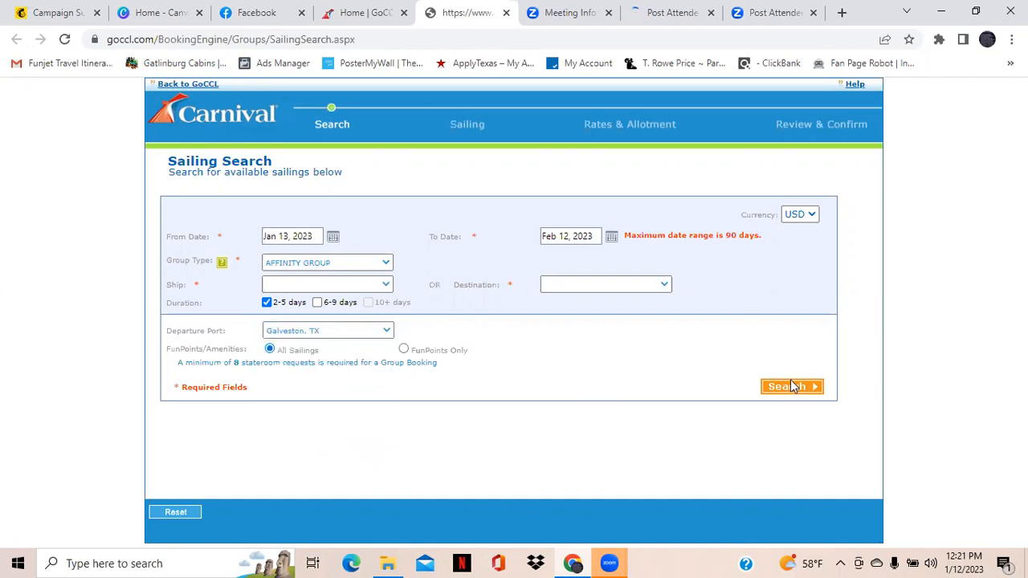
- Set the sailing search's From Date to Aug 01, 2023
click(333, 250)
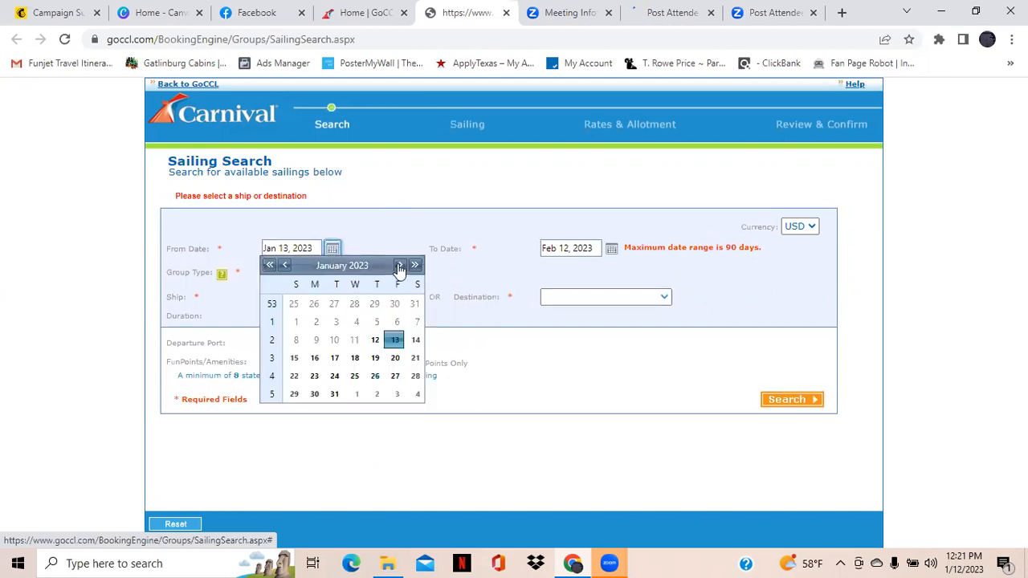
click(399, 268)
click(399, 268)
click(399, 267)
click(399, 267)
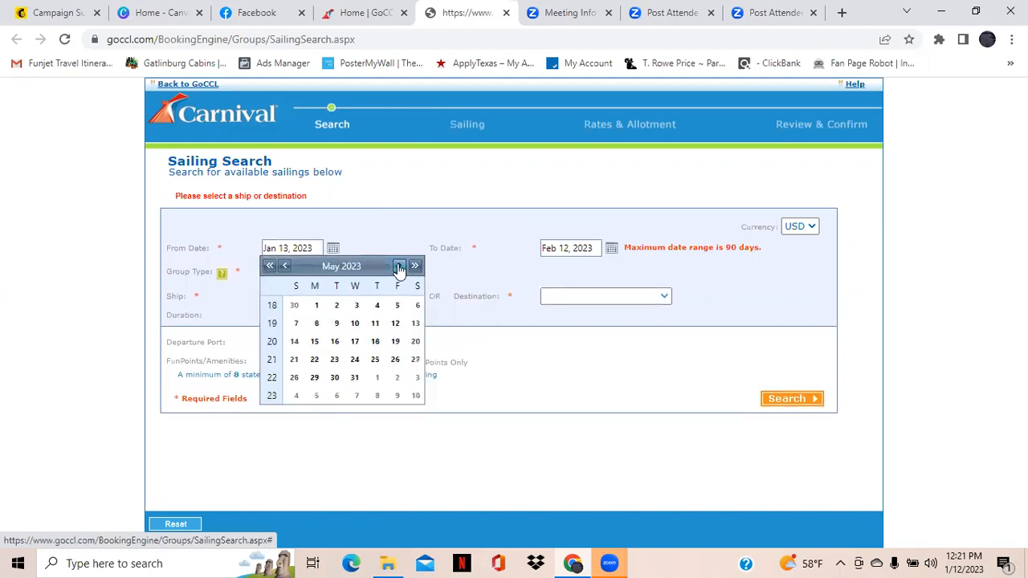
click(399, 268)
click(399, 267)
click(399, 267)
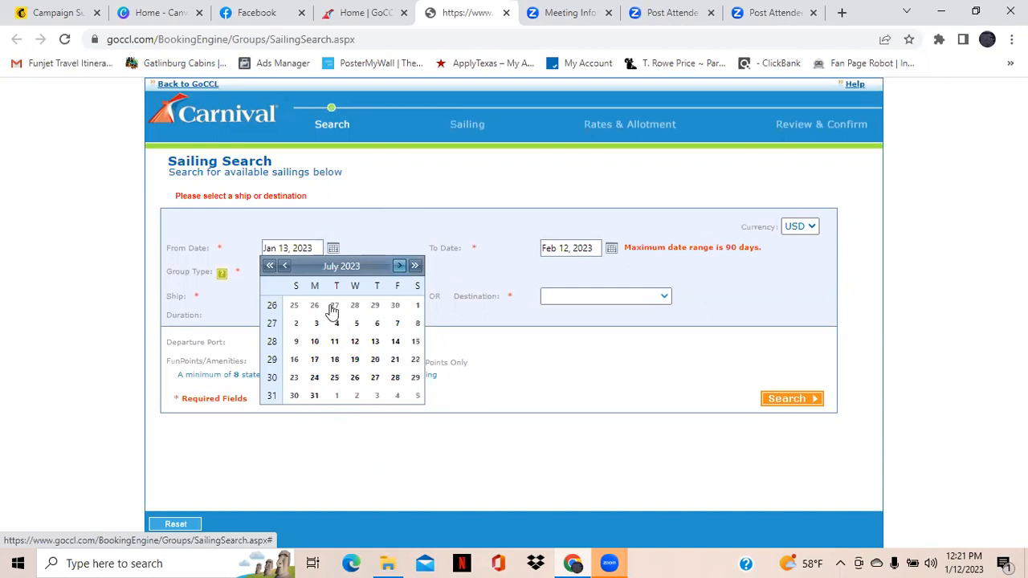
click(336, 309)
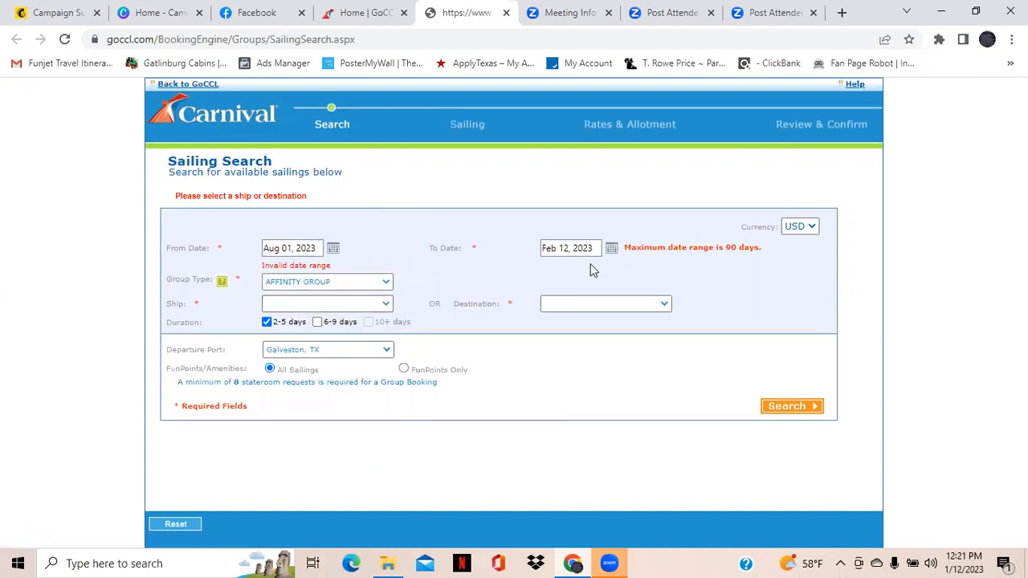
- Set the sailing search's To Date to Aug 31, 2023
click(610, 248)
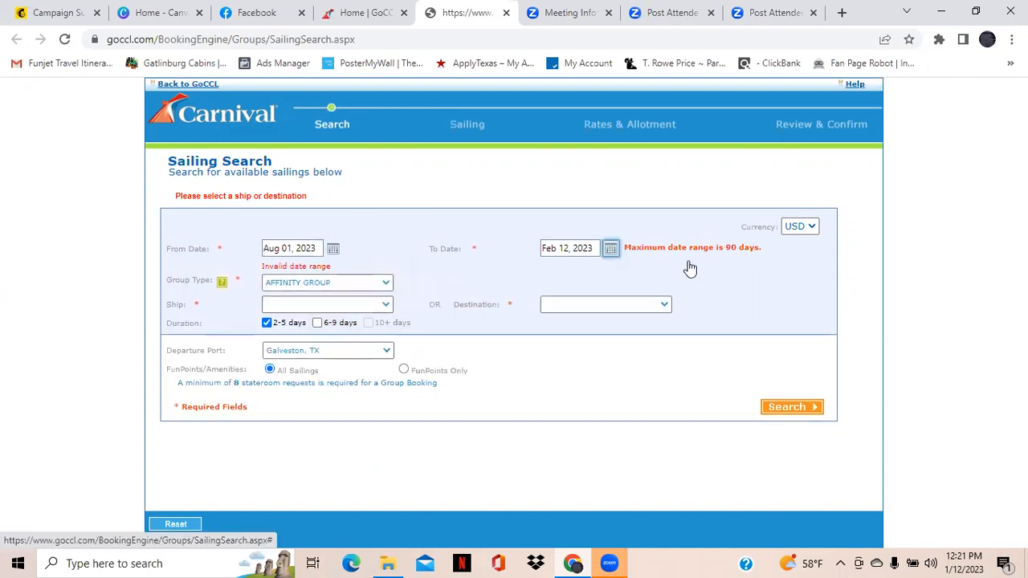
triple_click(682, 266)
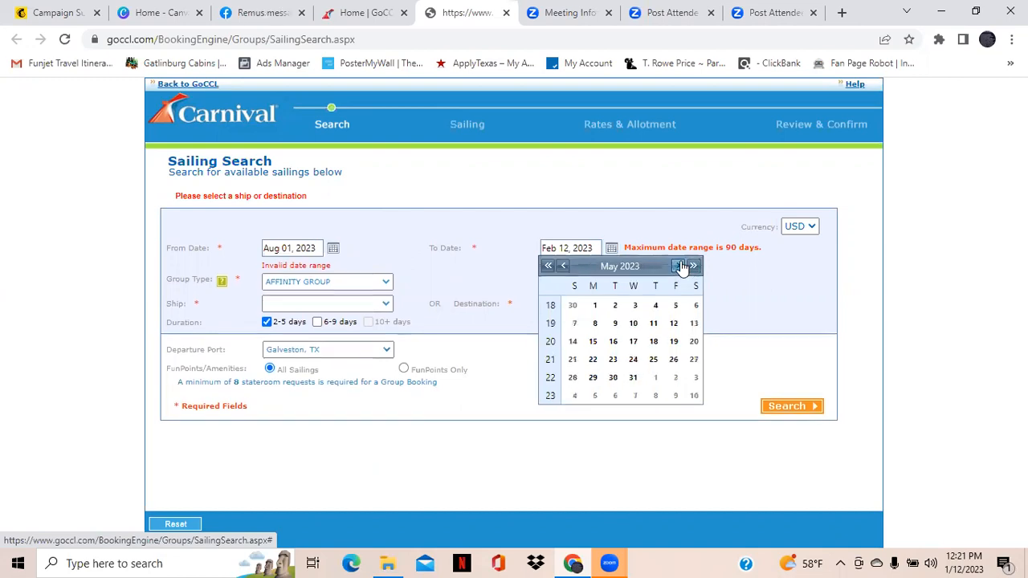
double_click(682, 265)
click(681, 266)
click(654, 377)
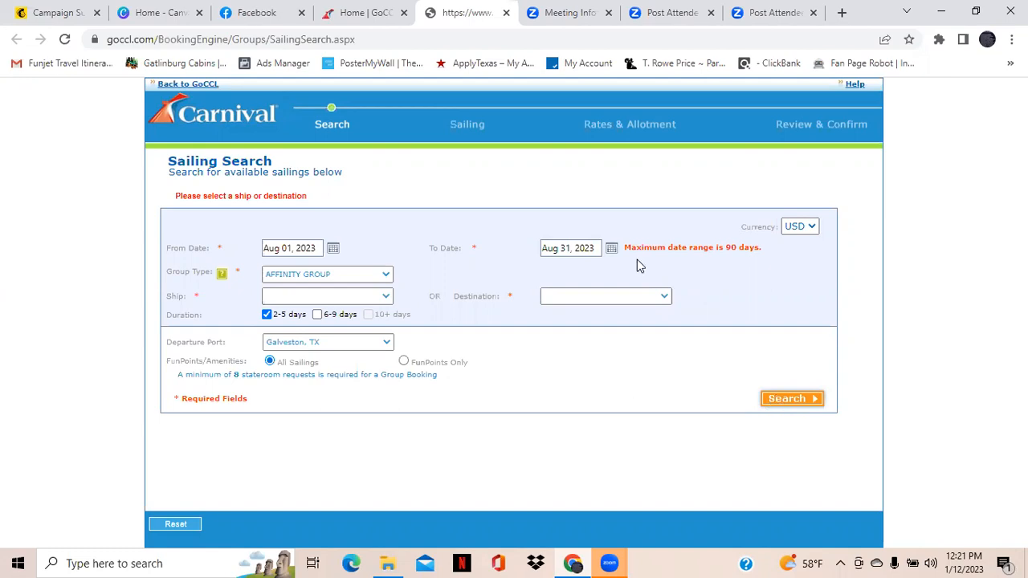
click(596, 248)
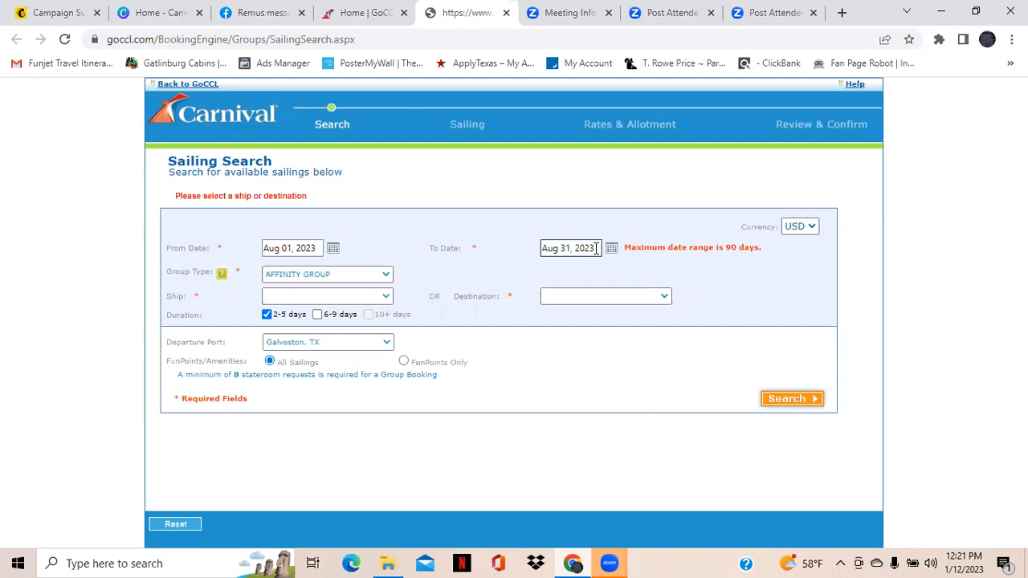
click(386, 246)
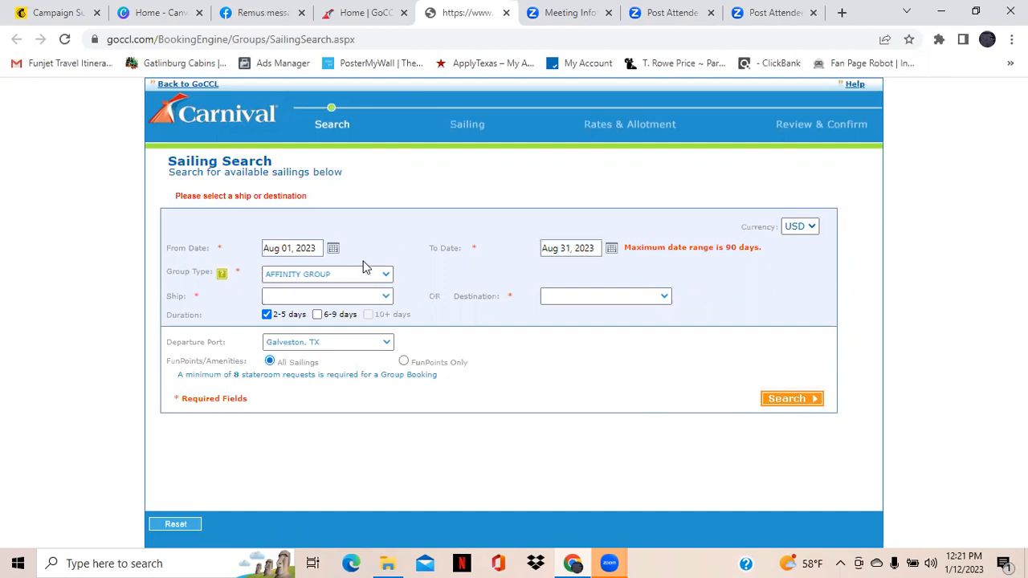
- Choose Carnival Breeze as the ship and search for available sailings
click(382, 298)
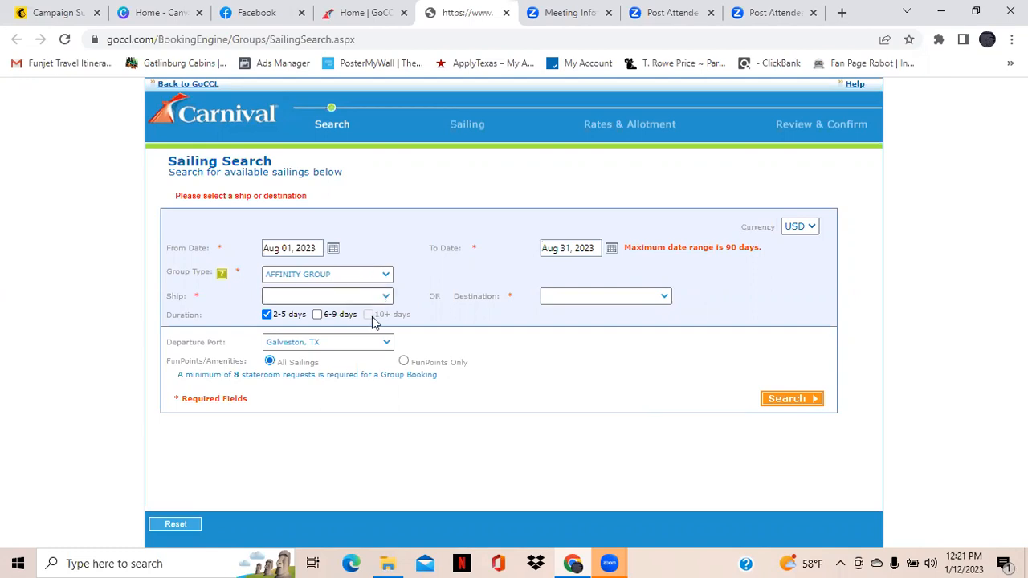
click(372, 317)
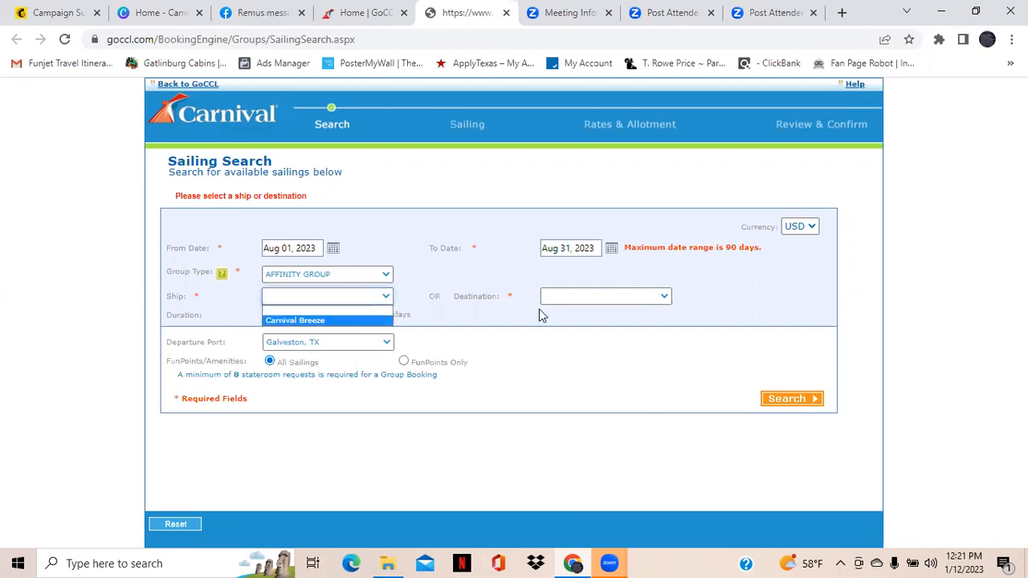
click(791, 398)
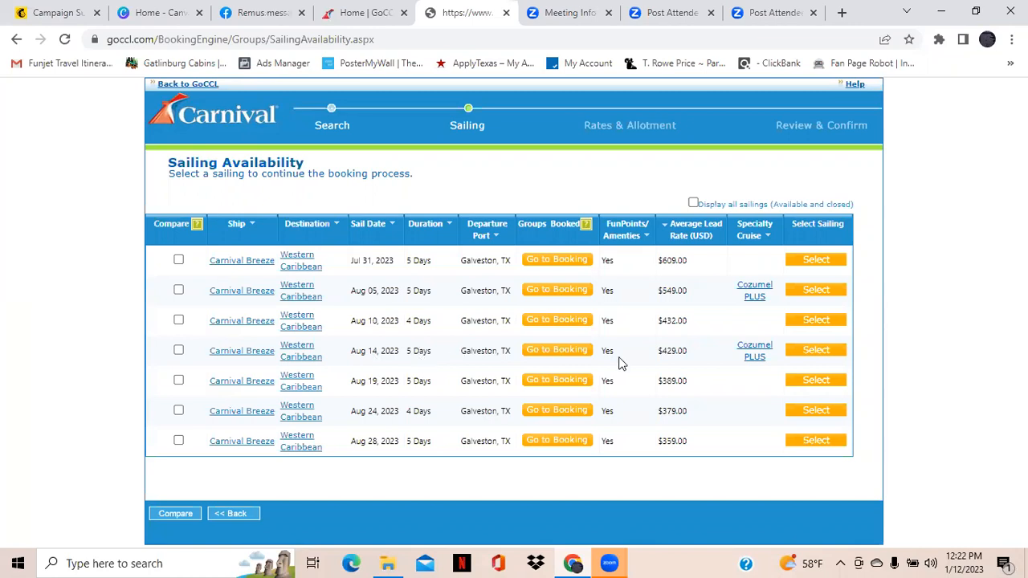
- Select the 5-day Carnival Breeze sailing of Aug 14, 2023 and enter "test" as the group name
click(816, 350)
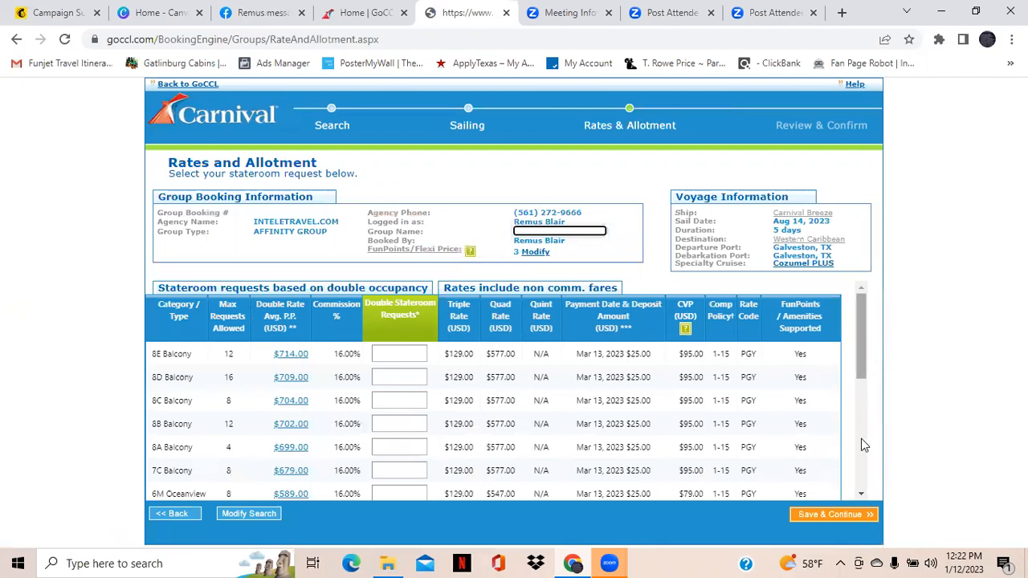
scroll(863, 474, down, 6)
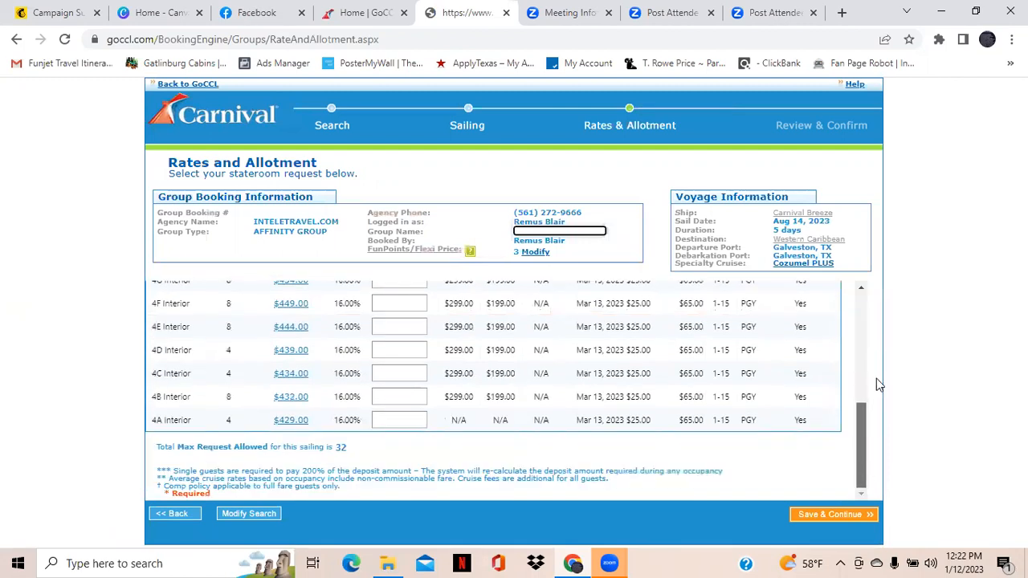
scroll(879, 377, up, 8)
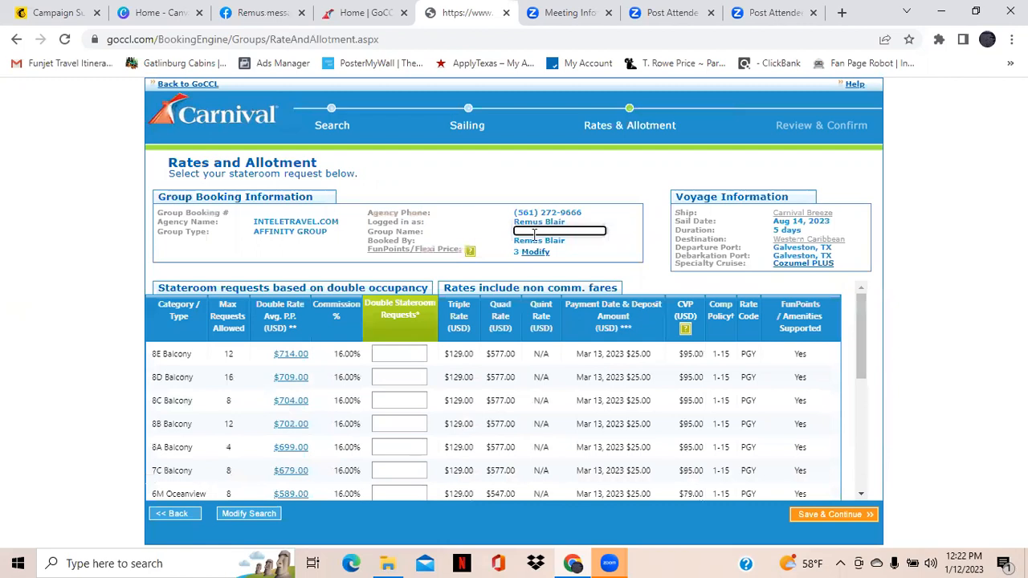
click(534, 232)
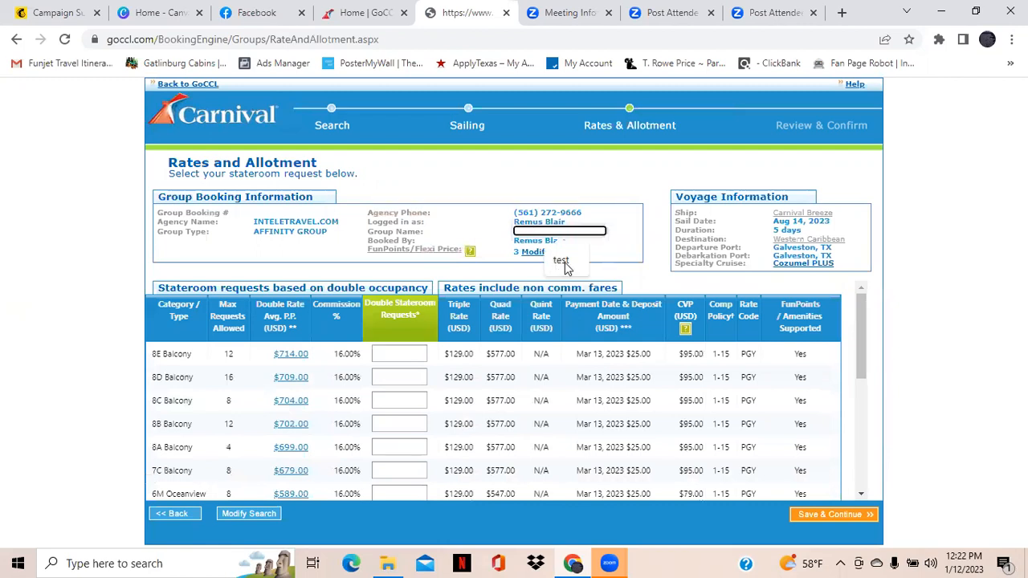
click(565, 267)
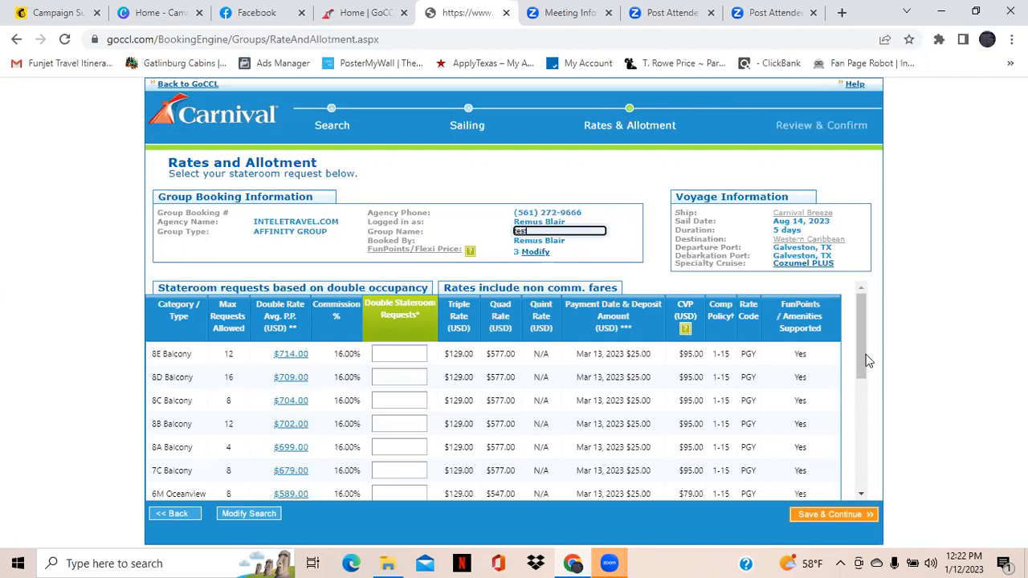
- Request 8 double-occupancy staterooms in the 4E Interior category
scroll(861, 370, down, 2)
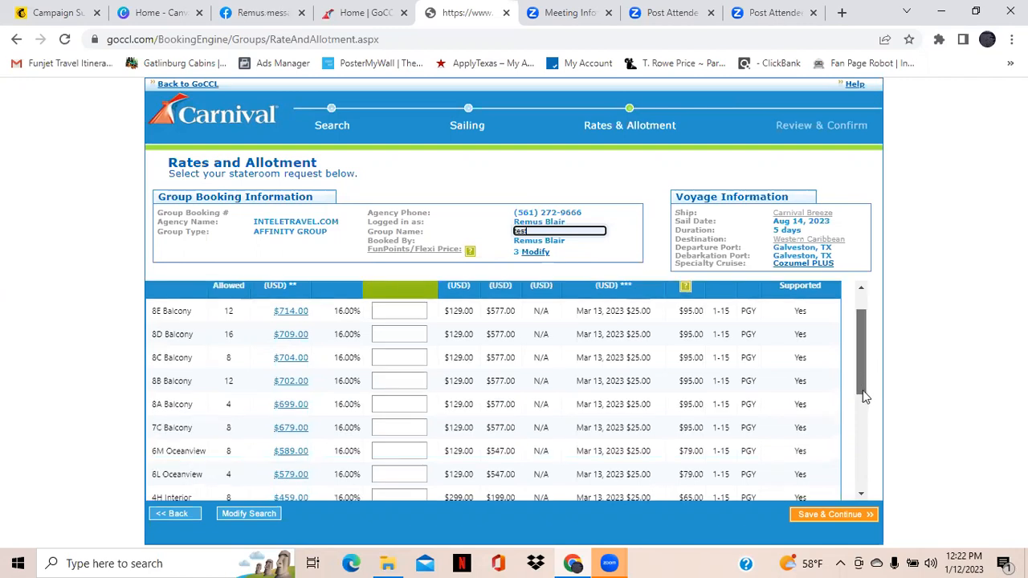
scroll(867, 453, down, 4)
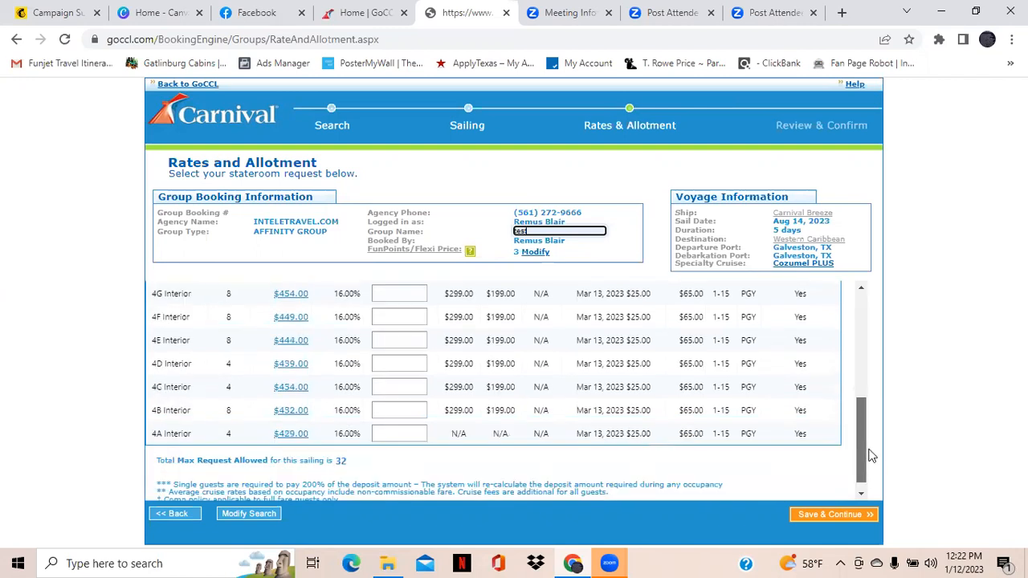
scroll(873, 456, up, 1)
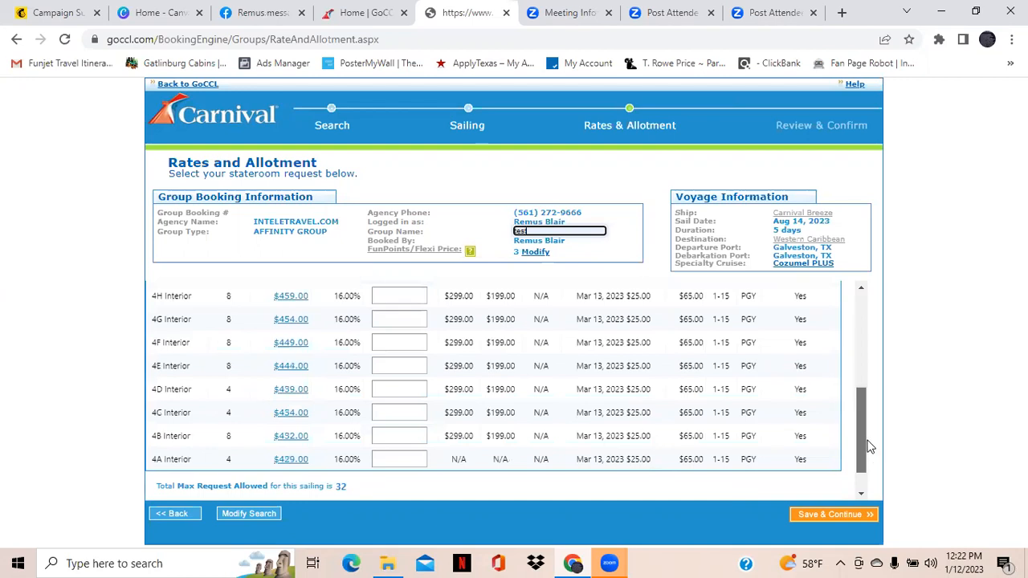
scroll(870, 446, up, 1)
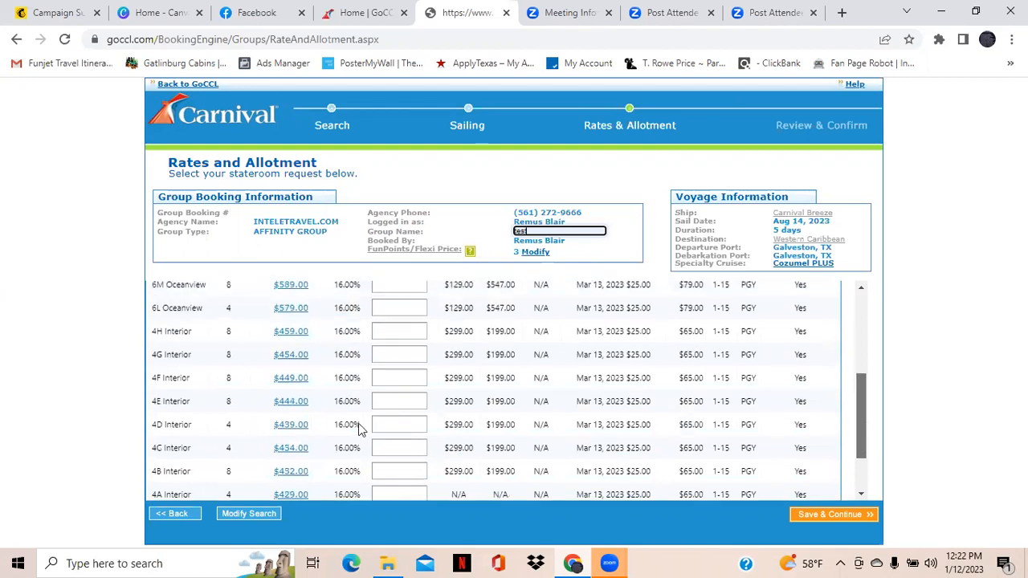
scroll(359, 423, up, 1)
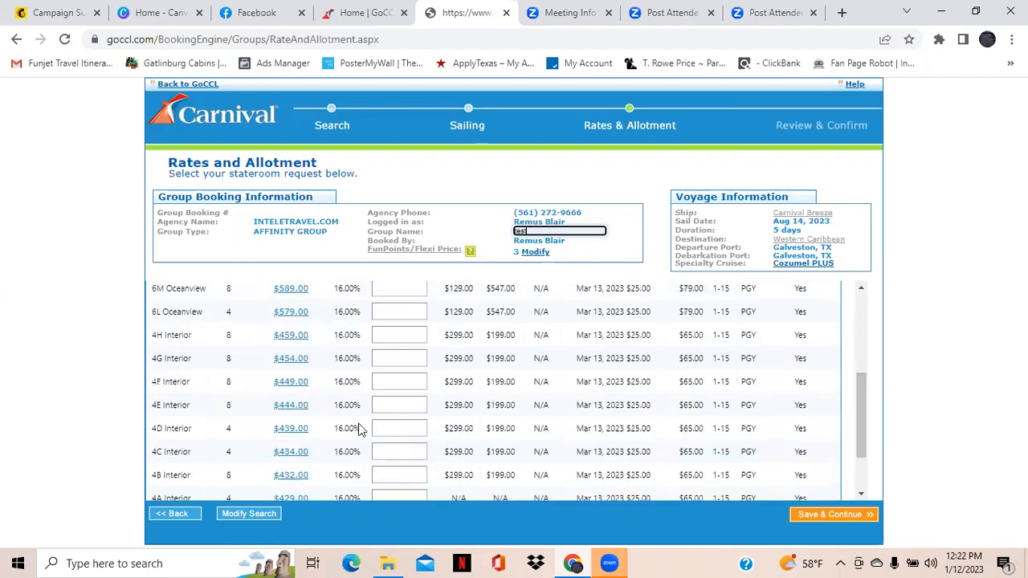
click(400, 408)
text(8)
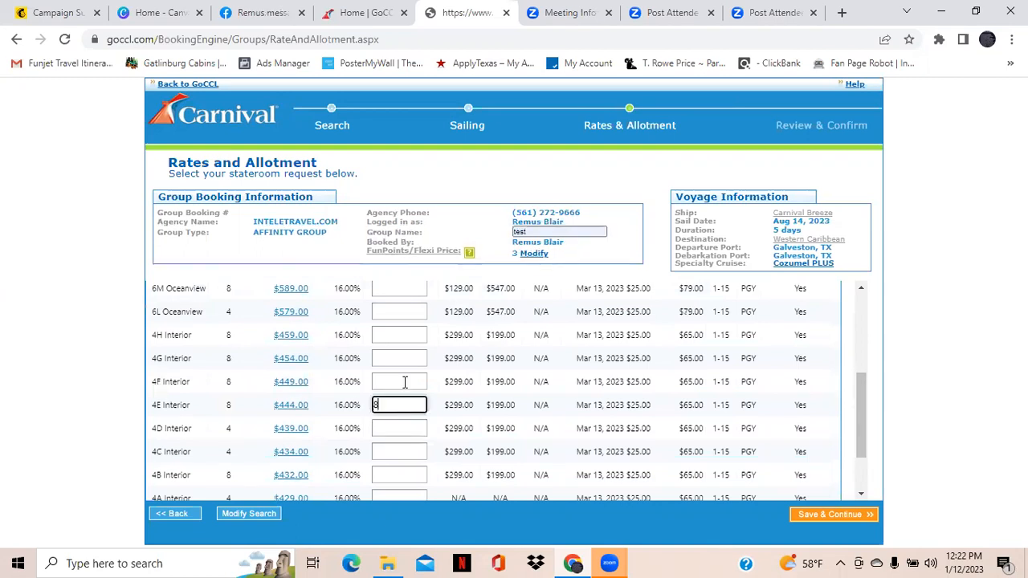
- Request 8 double-occupancy staterooms in the 6M Oceanview category
drag(862, 406, 858, 367)
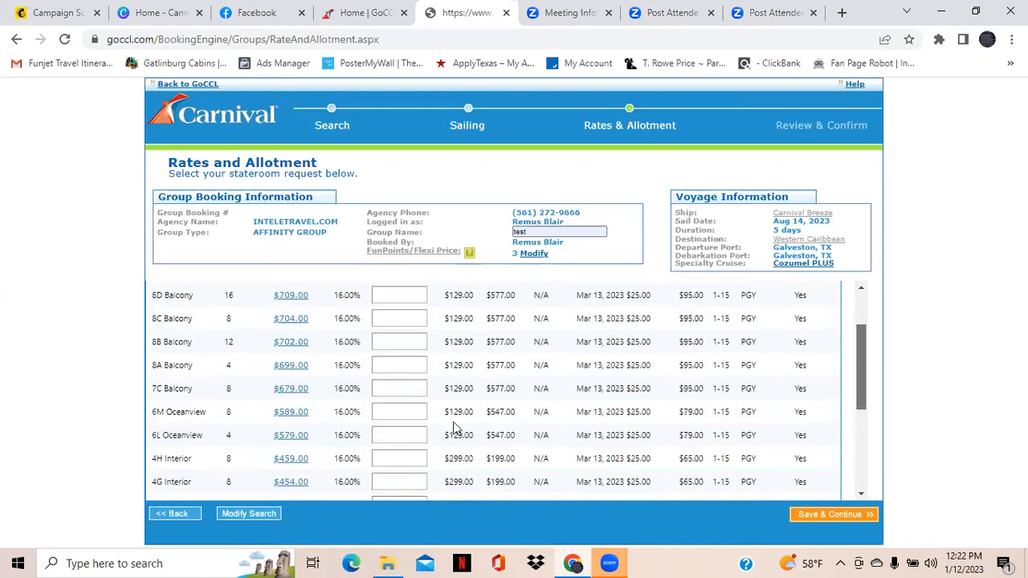
click(419, 408)
text(8)
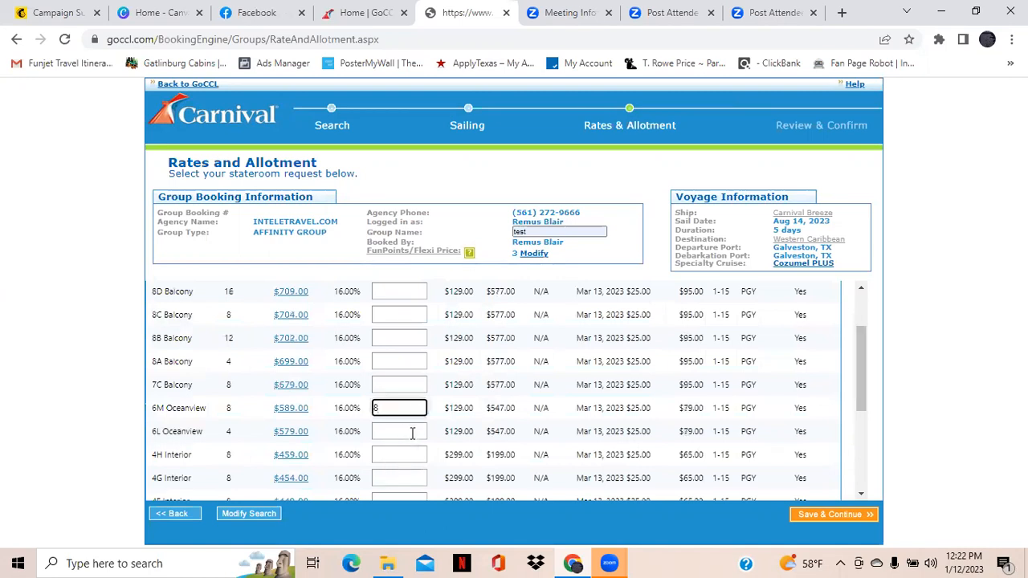
- Request 4 double-occupancy staterooms in the 6L Oceanview category and 12 in the 8B Balcony category
click(412, 433)
text(4)
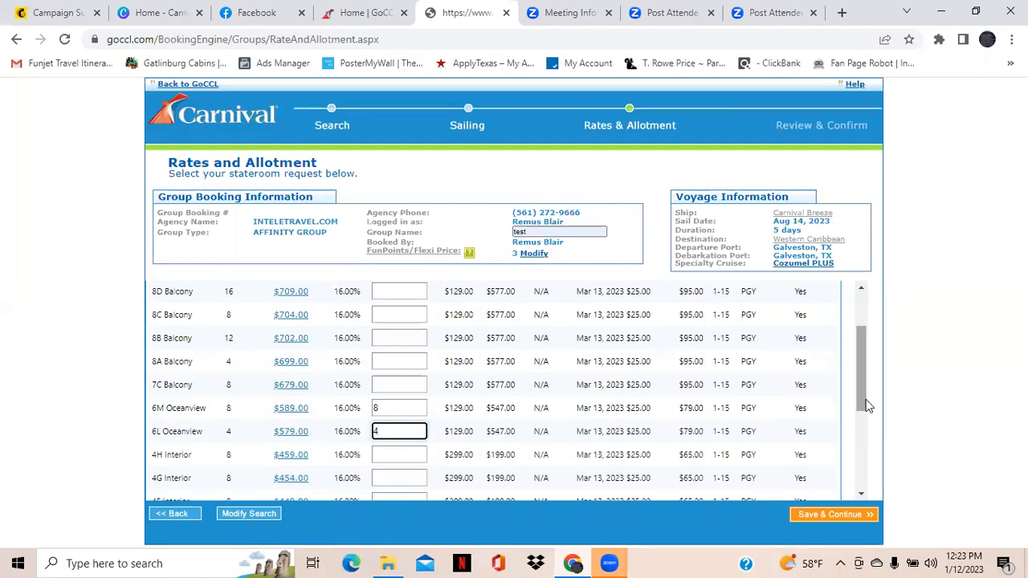
scroll(866, 393, down, 1)
scroll(863, 366, up, 1)
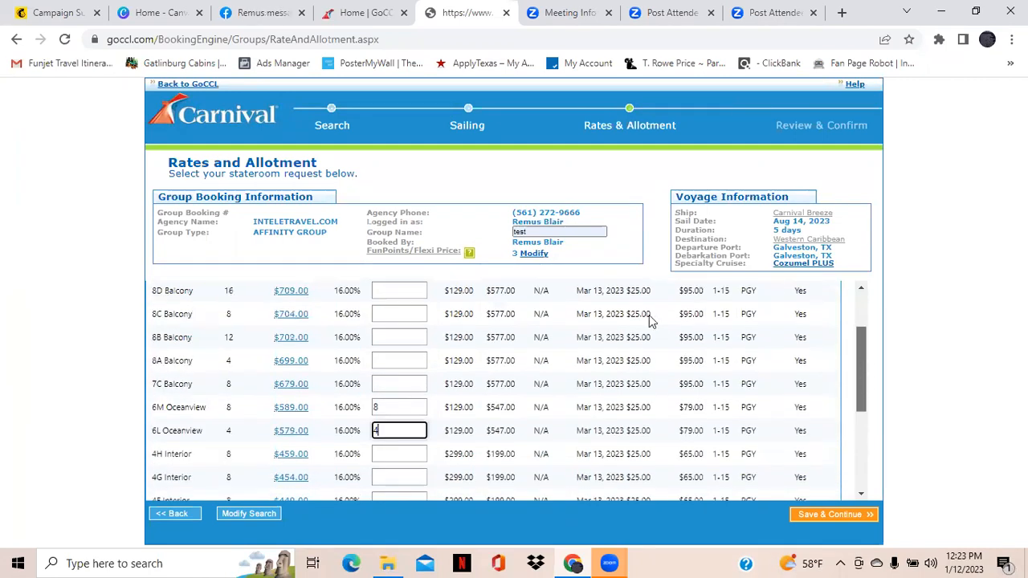
scroll(400, 367, up, 1)
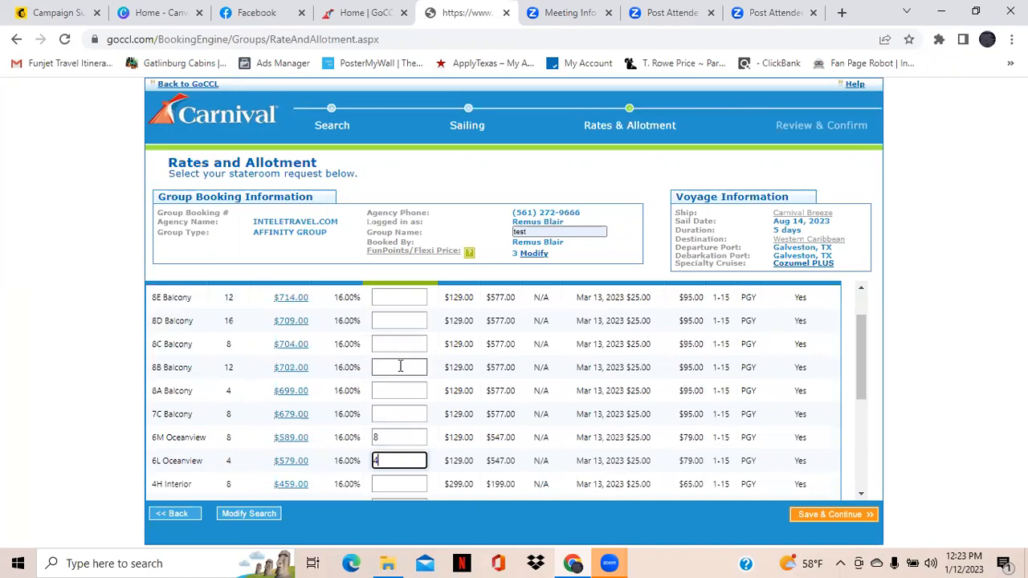
click(399, 366)
text(12)
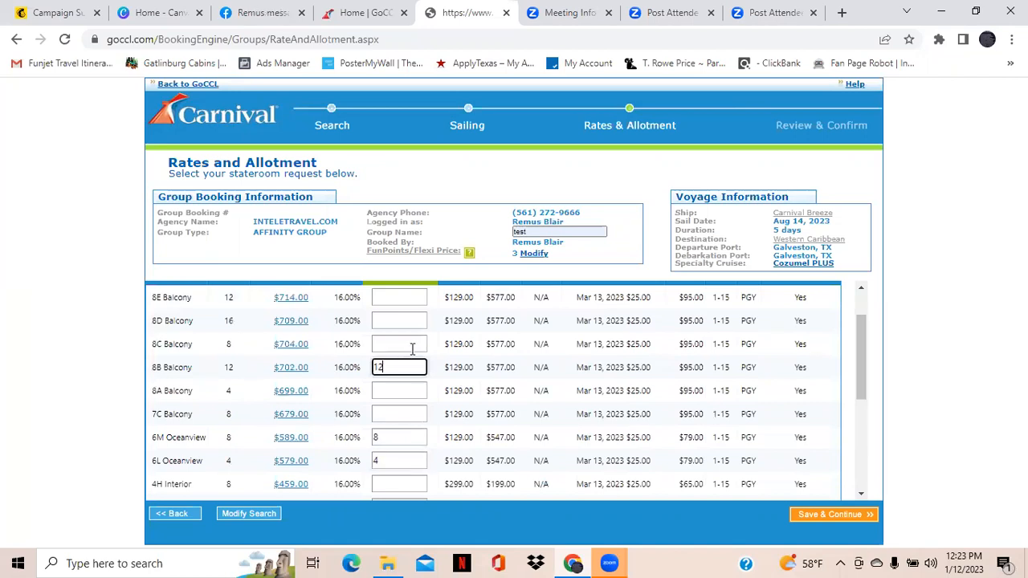
- Try to save the allotment with 3 added staterooms in the 8E Balcony category, and clear that request
click(397, 299)
text(3)
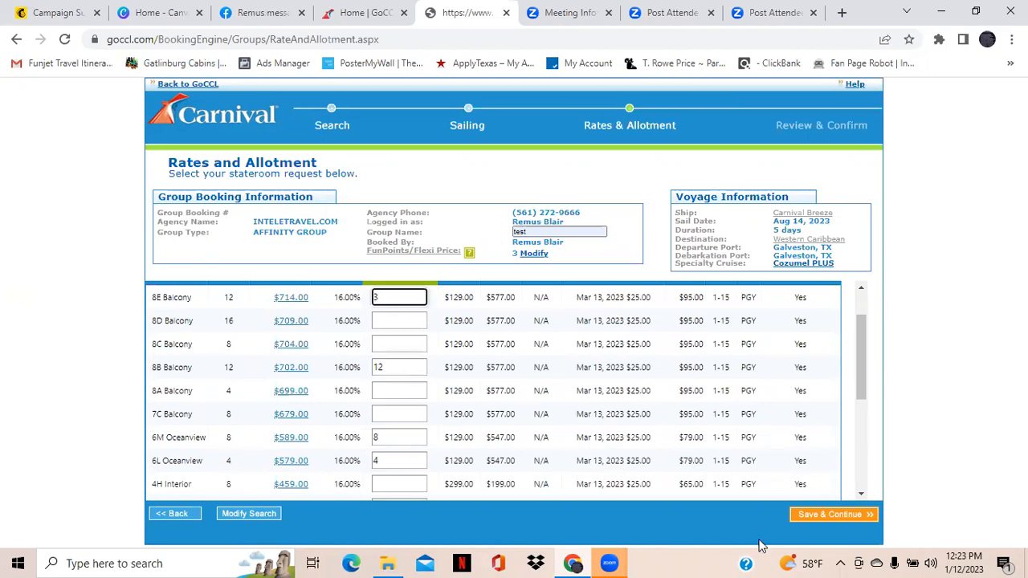
click(821, 518)
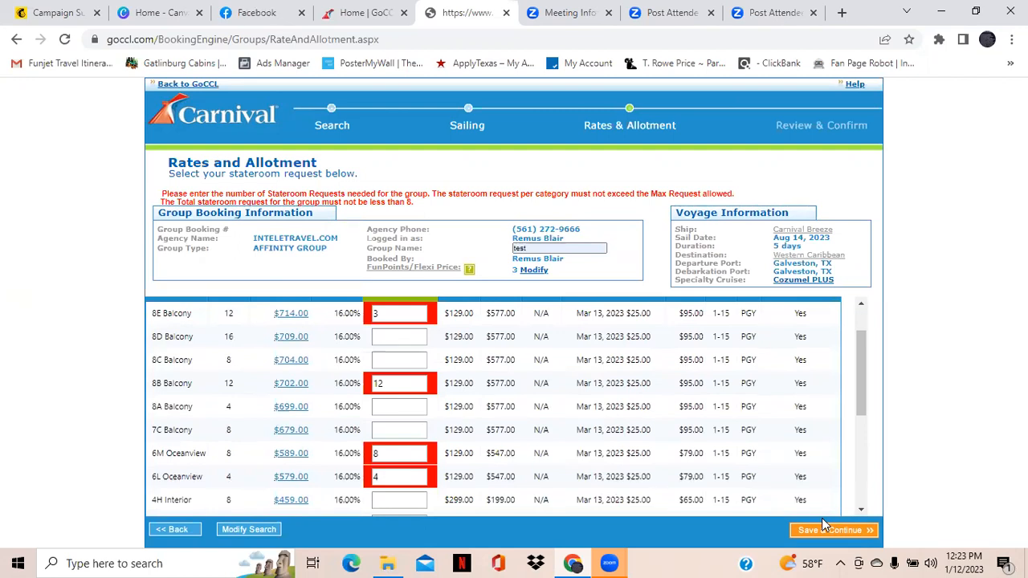
click(397, 313)
double_click(397, 313)
key(BackSpace)
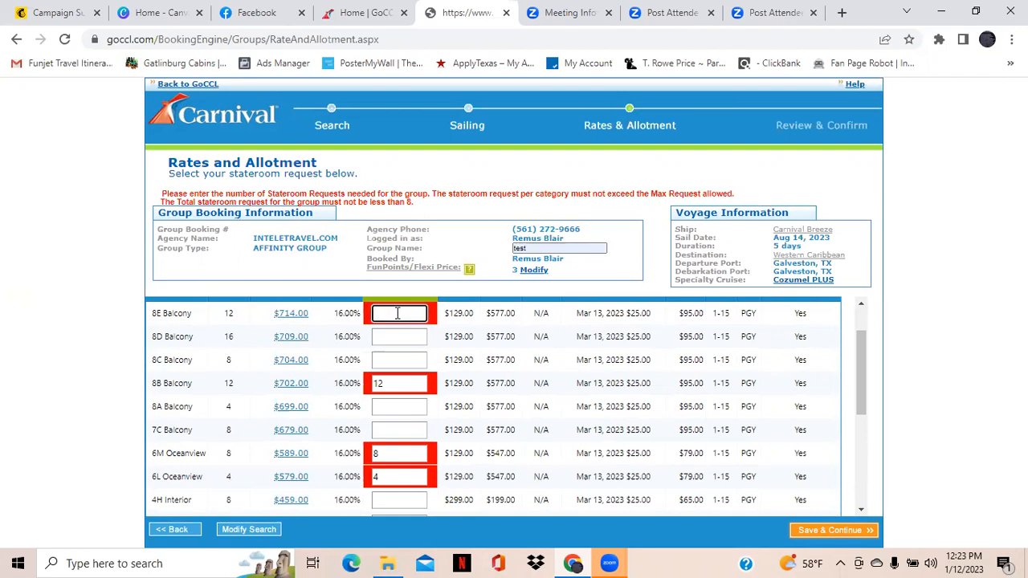
- Resubmit the stateroom requests and view the Western Caribbean port-of-call itinerary
click(807, 534)
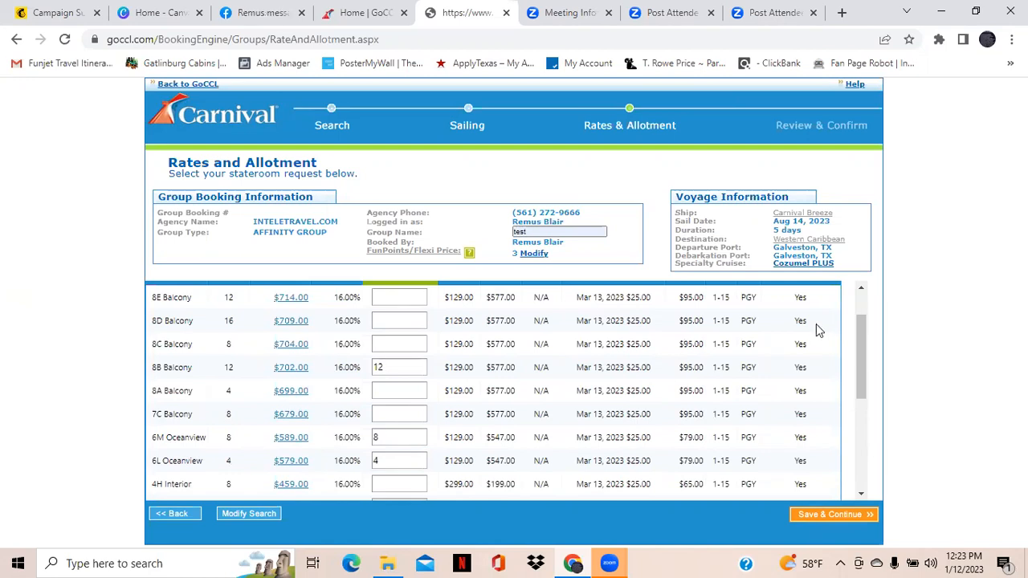
click(801, 240)
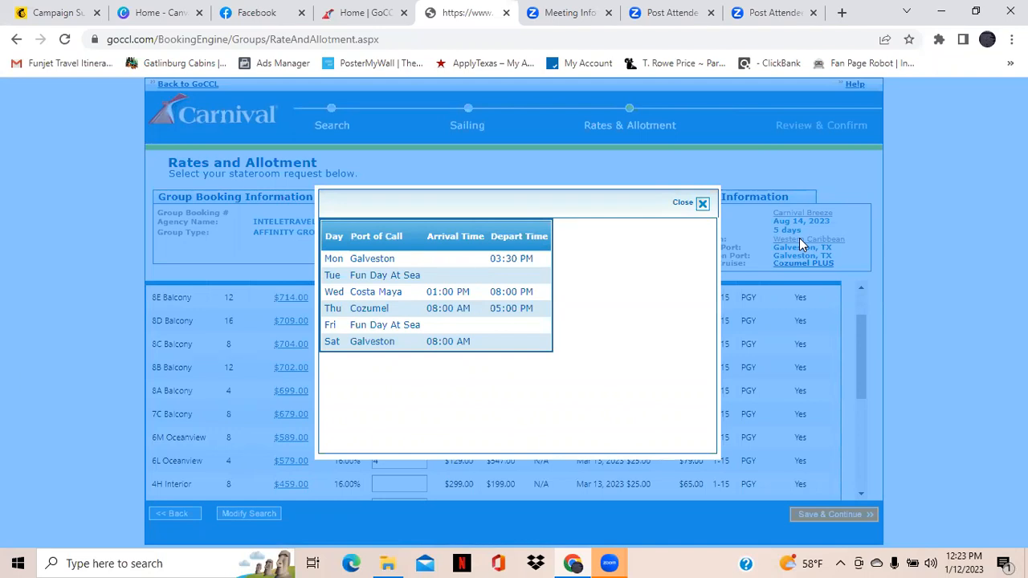
click(703, 205)
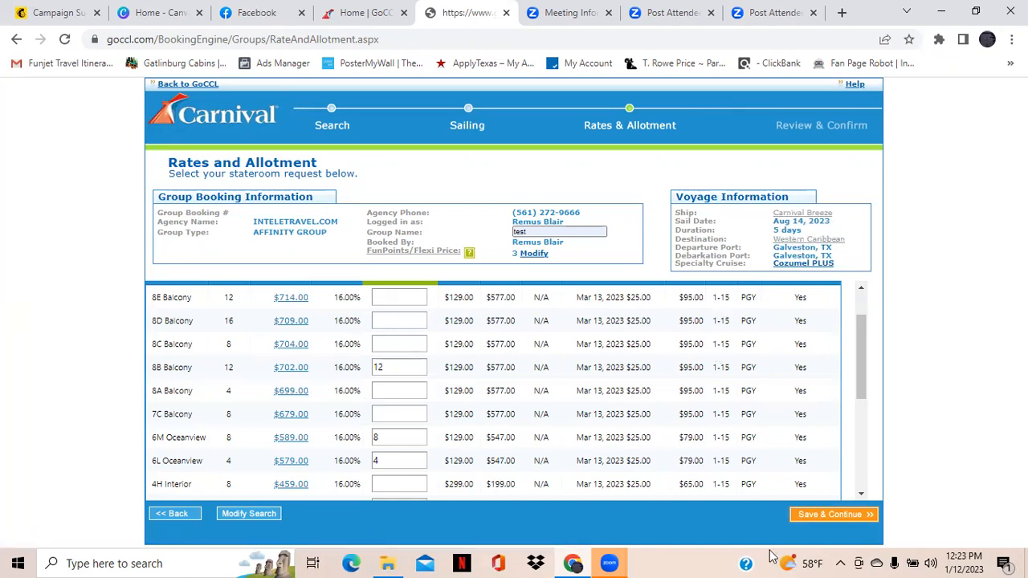
- Save the allotment to reach the booking review, and agree to the marketing guidelines and terms and conditions
click(816, 515)
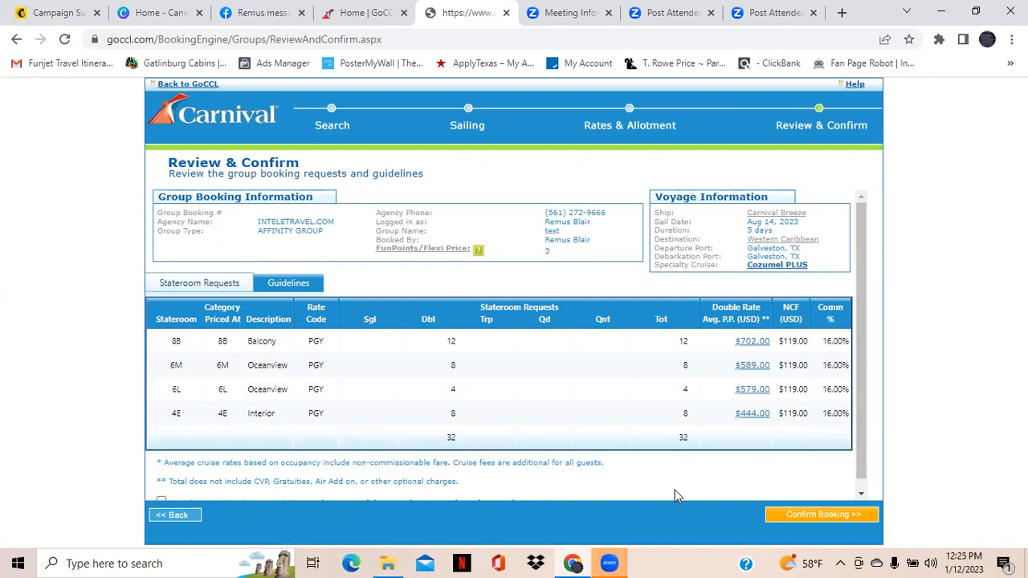
scroll(861, 474, down, 1)
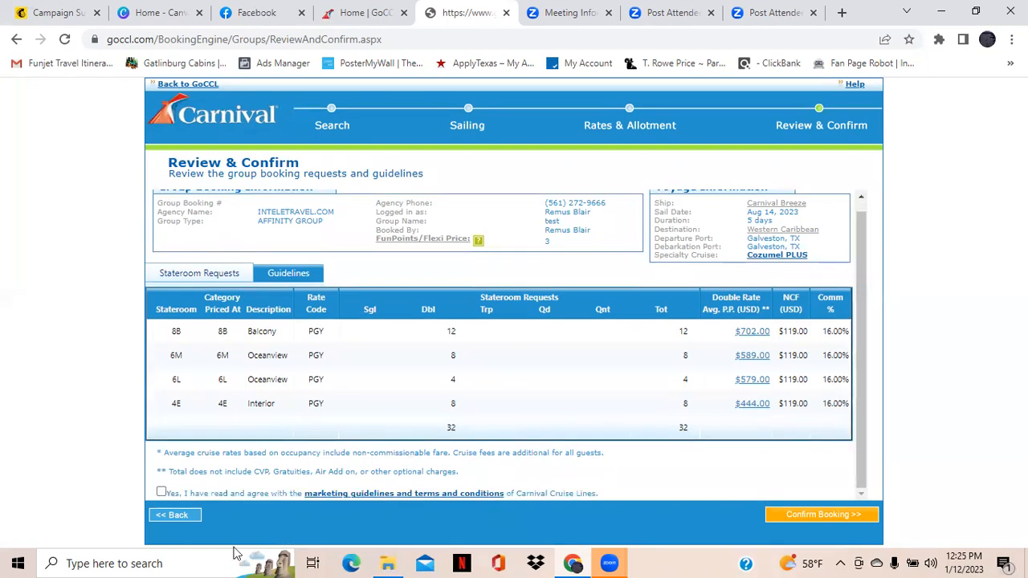
click(162, 492)
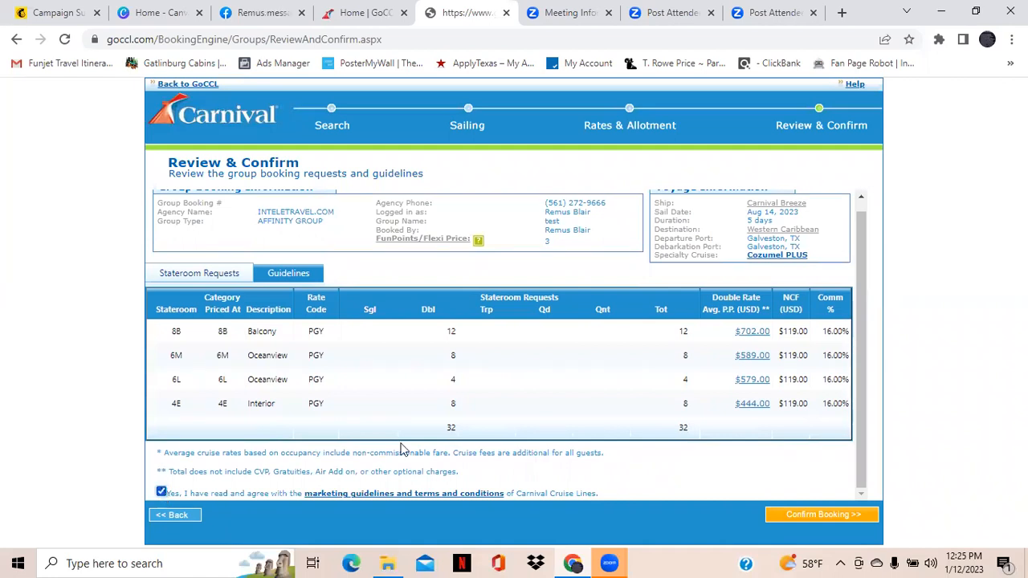
- Review the group's payment guidelines, cancellation guidelines and complimentary policy
click(289, 276)
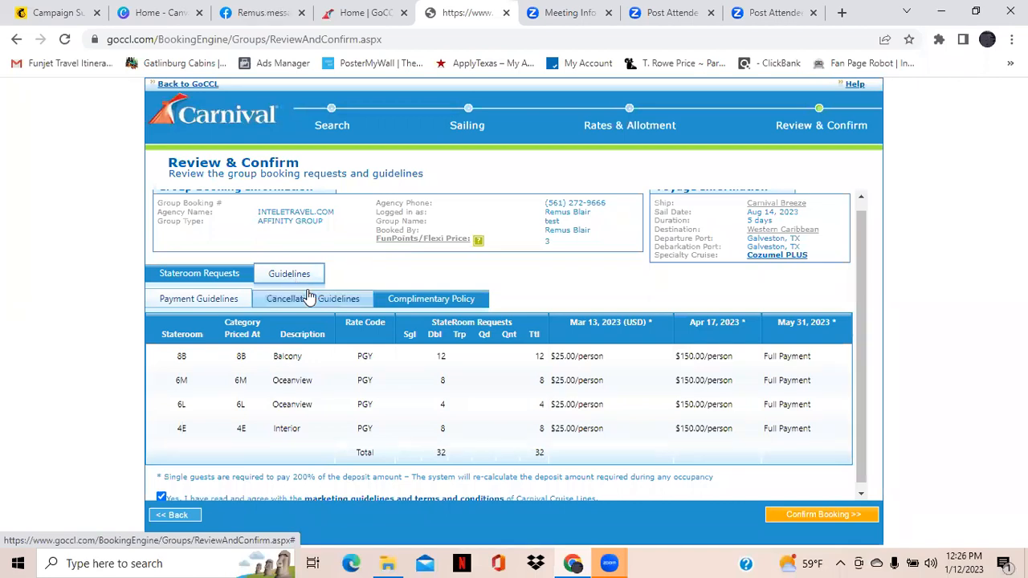
click(312, 302)
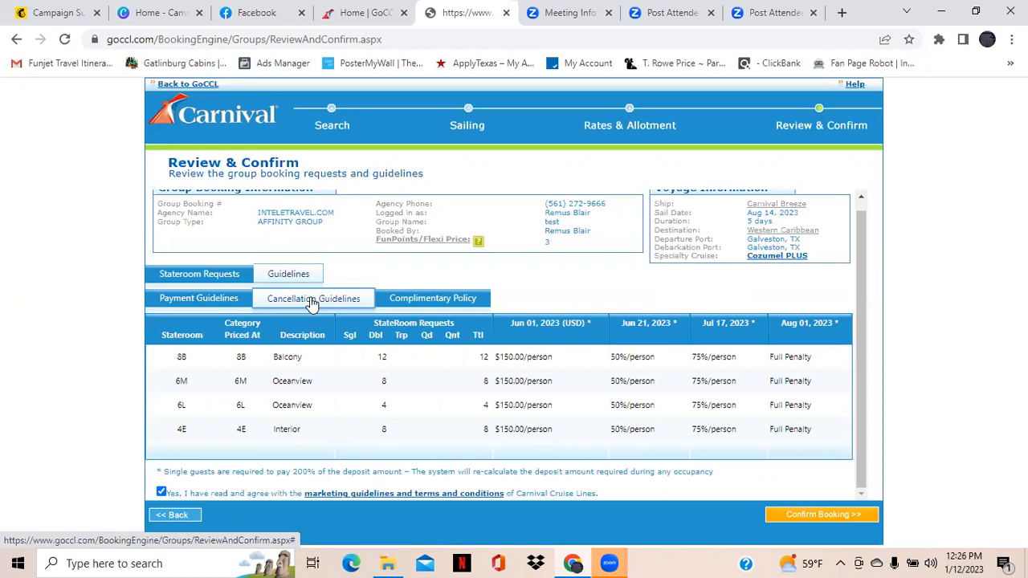
click(442, 297)
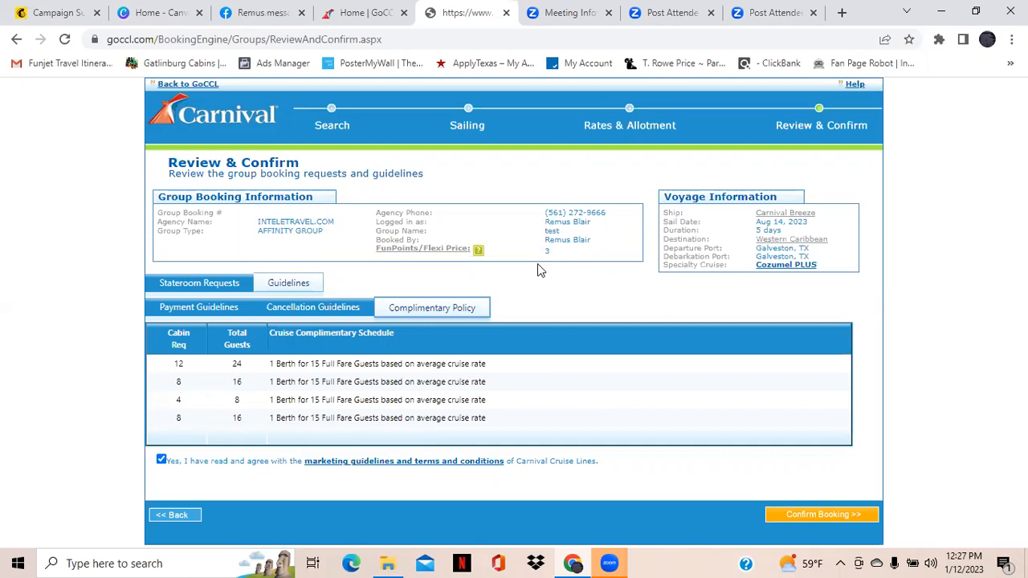
- Download the FunPoints/Flexi Price document as "Group Fun Points and Flexi Pricing (2)" and open the PDF
click(448, 249)
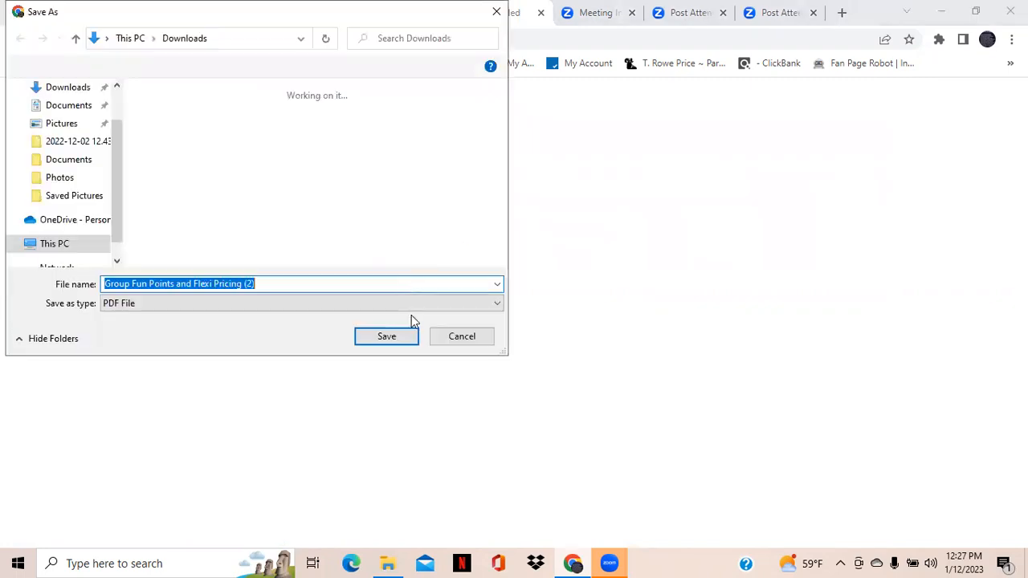
click(398, 335)
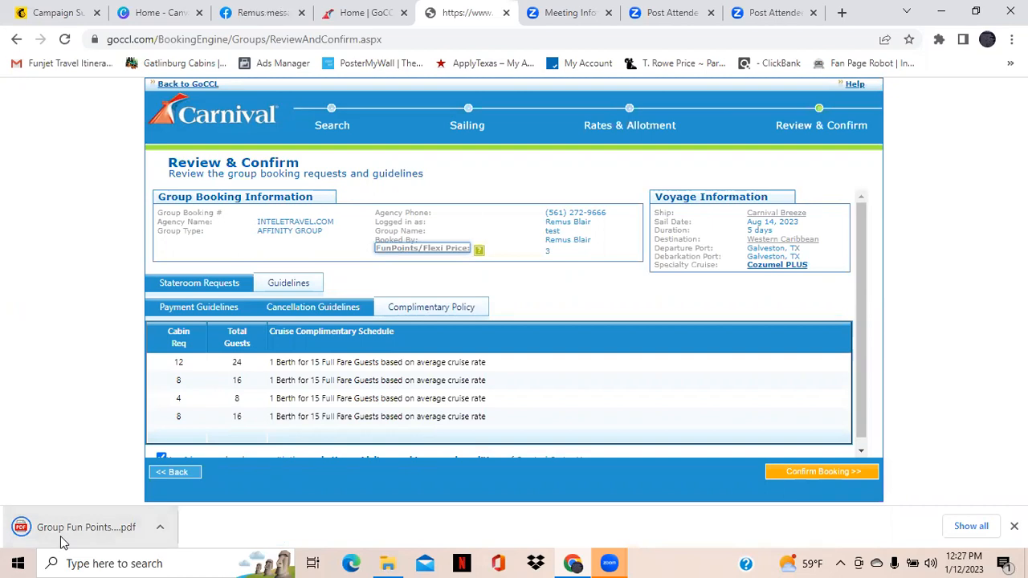
click(103, 528)
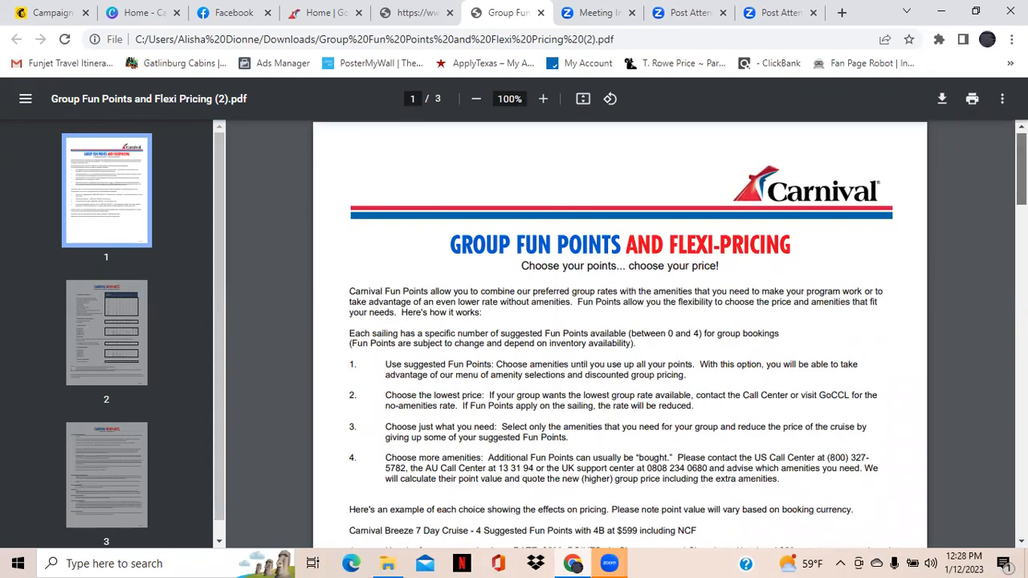
- Examine the Carnival FunPoints amenity, onboard credit, upgrade and bonus commission charts in the PDF, and close it
scroll(620, 336, down, 4)
scroll(620, 336, down, 6)
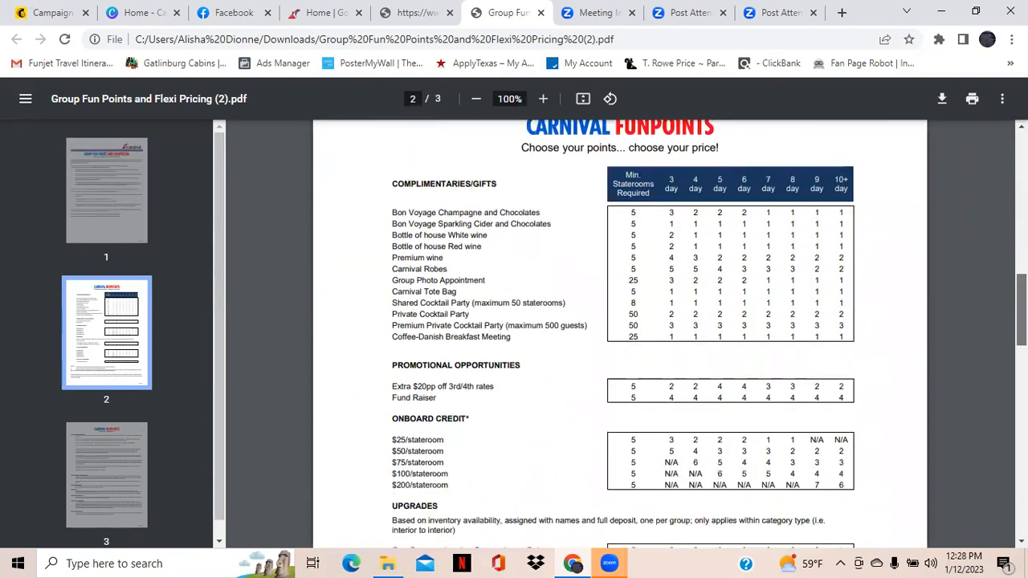
scroll(620, 335, down, 1)
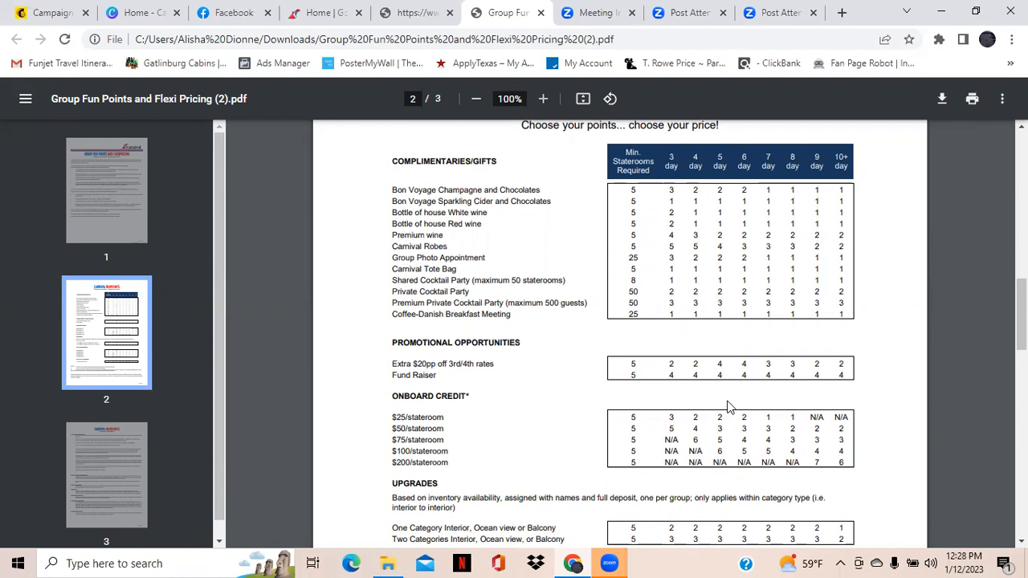
scroll(618, 333, down, 3)
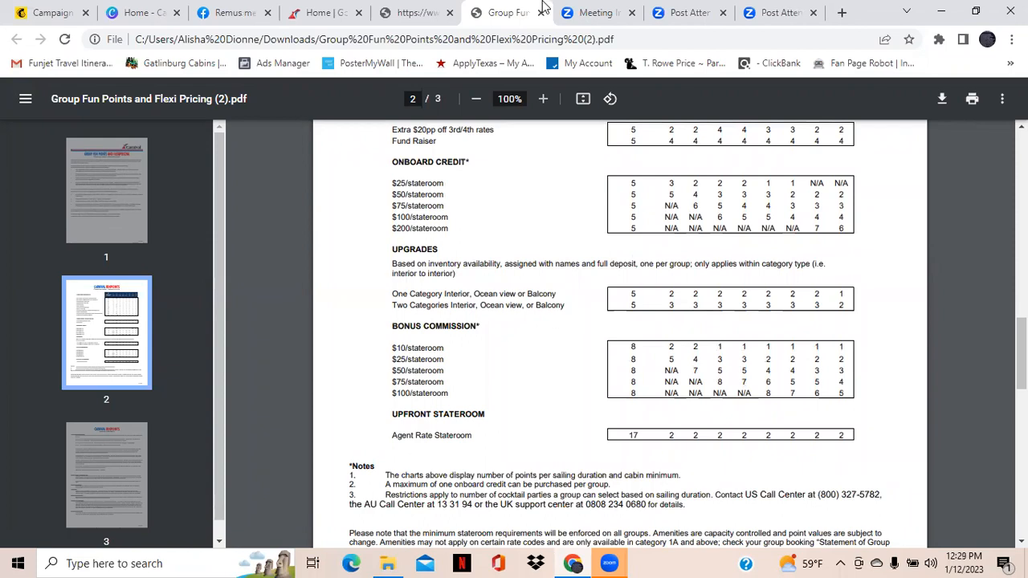
click(541, 13)
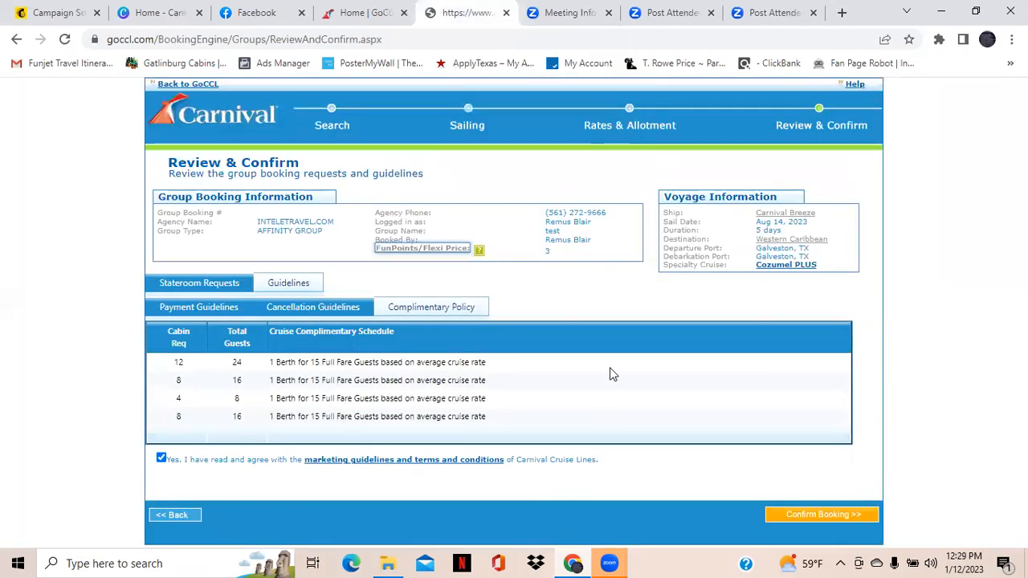
- Confirm the group booking and look over its stateroom requests and totals
click(800, 514)
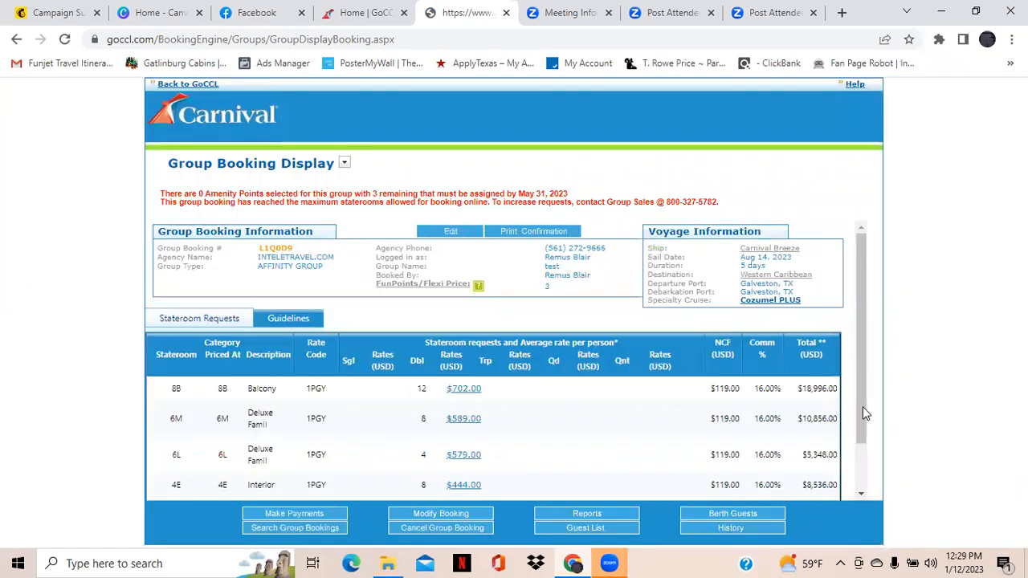
scroll(865, 450, down, 1)
scroll(865, 449, down, 1)
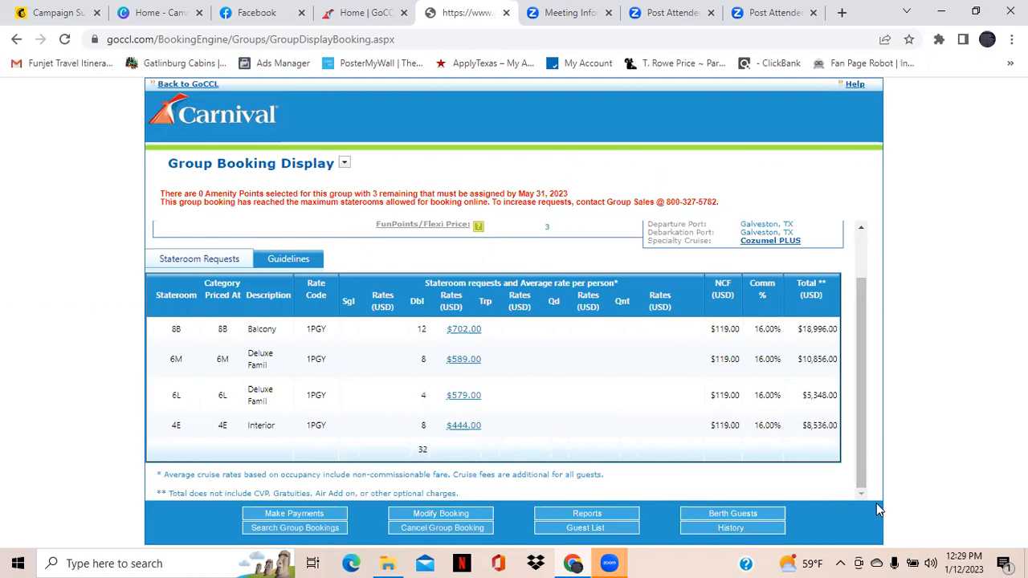
- Start berthing guests in the group and continue with the Interior fare under the TEST PGY group rate
click(770, 514)
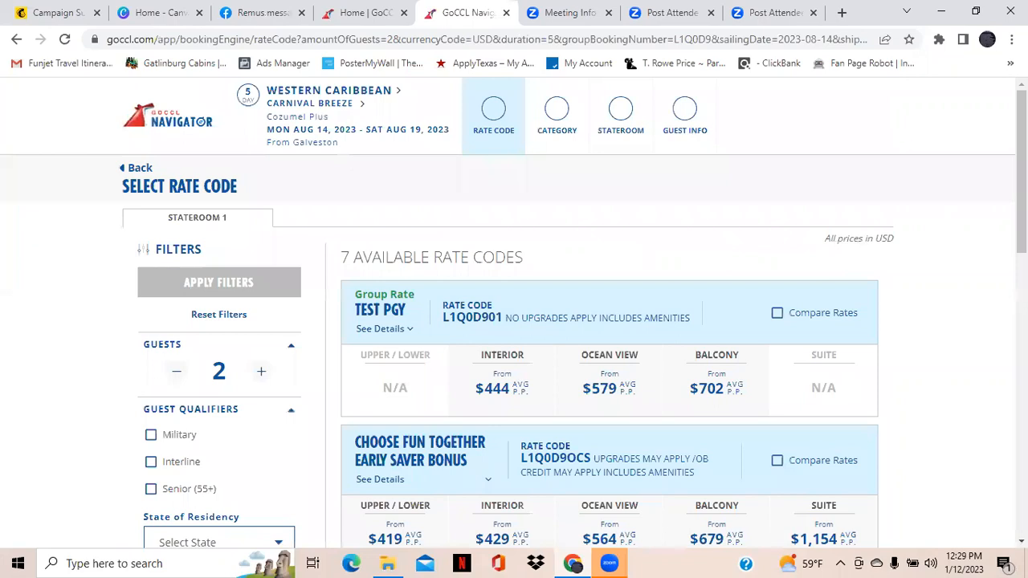
scroll(514, 321, down, 3)
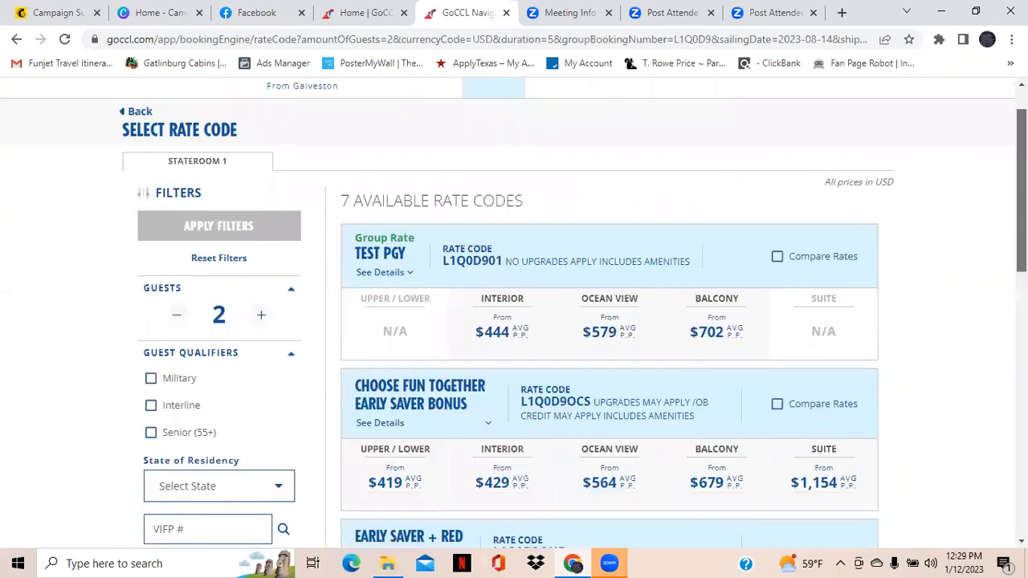
scroll(513, 321, down, 5)
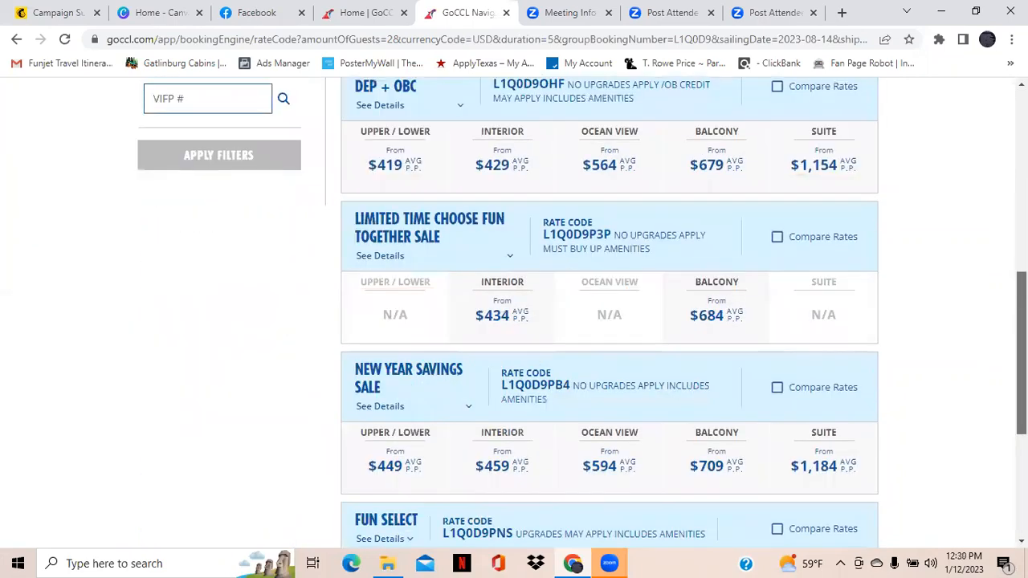
scroll(514, 322, up, 4)
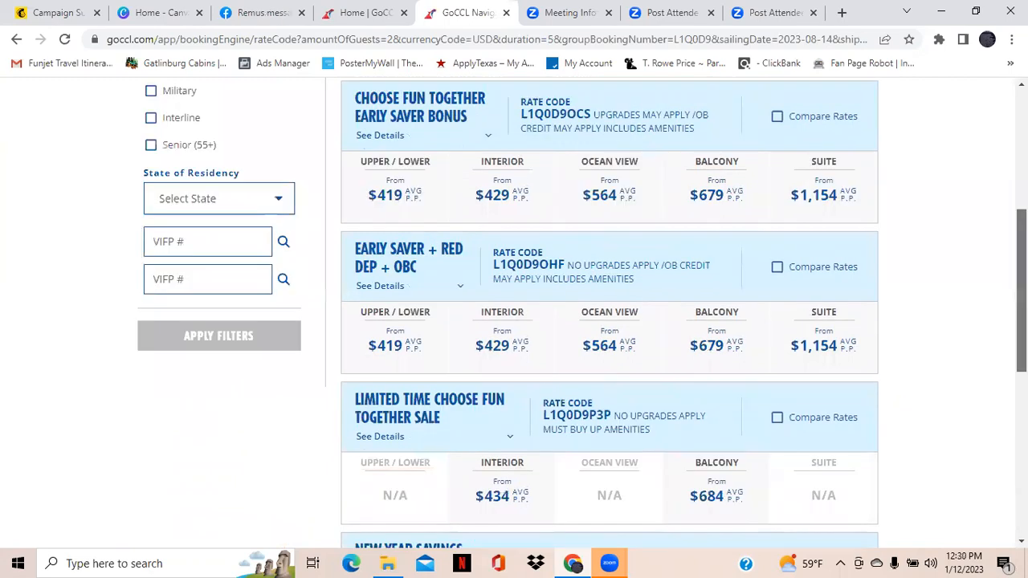
scroll(514, 321, up, 3)
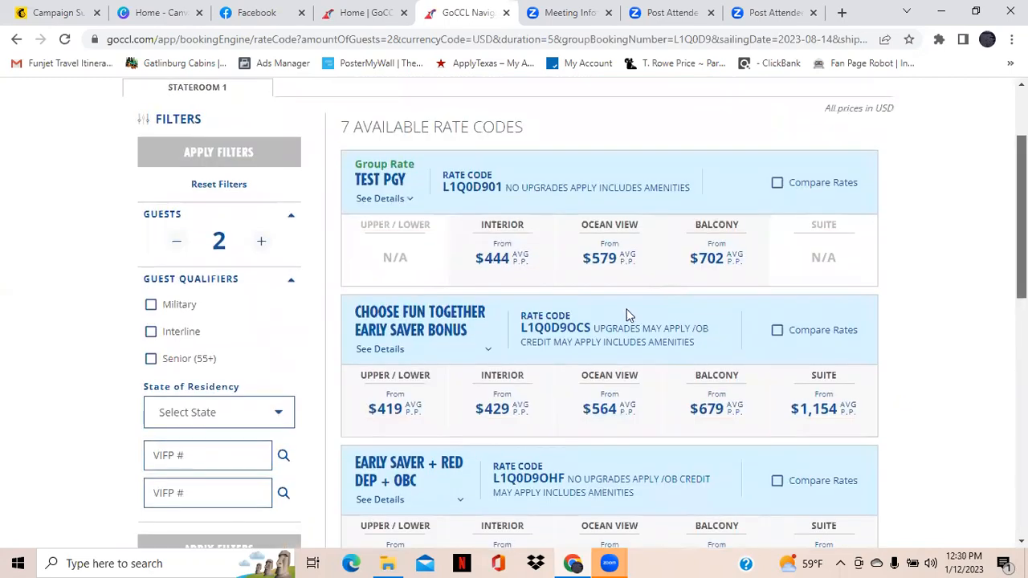
click(501, 264)
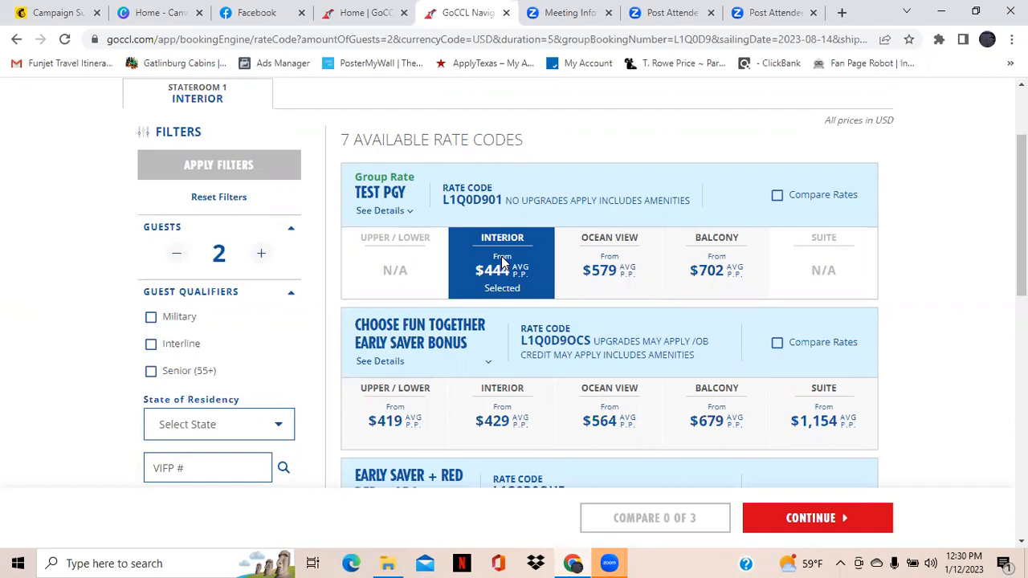
click(823, 524)
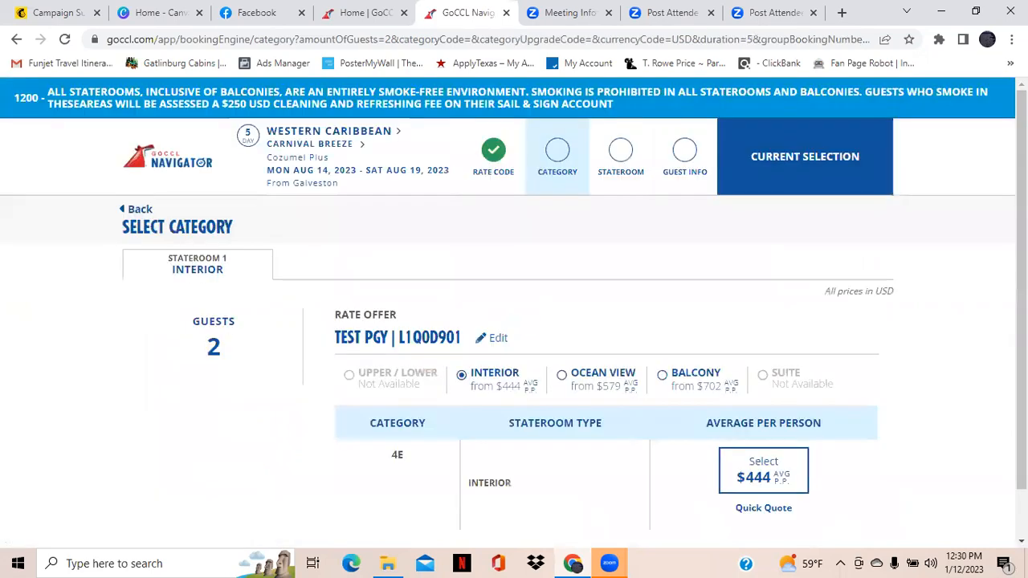
- Open the quick quote for the 4E Interior category and show it in guest view
drag(1022, 289, 1022, 337)
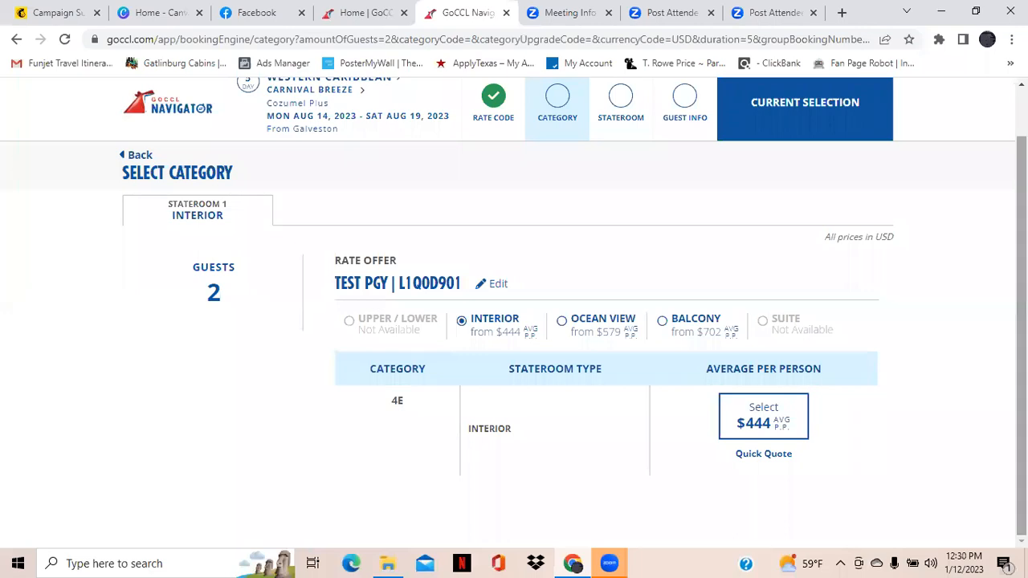
click(775, 462)
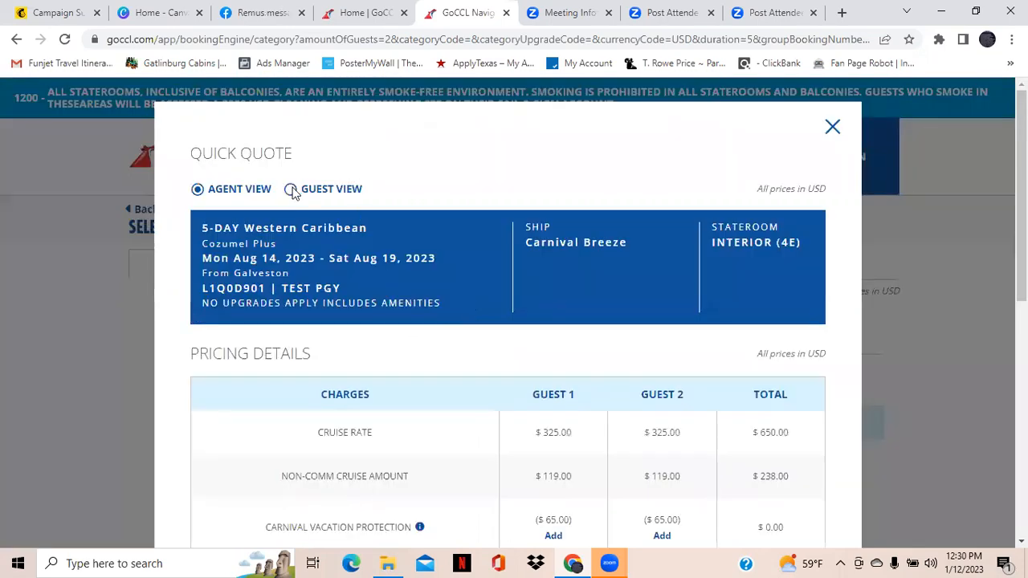
click(291, 190)
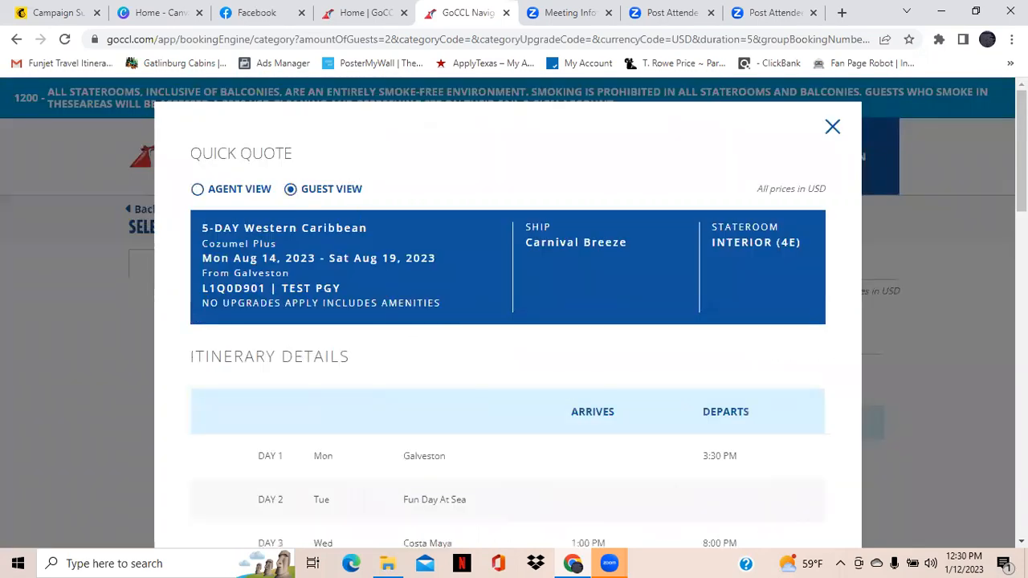
- Review the quick quote's itinerary and pricing details, and add gratuities for all guests
scroll(507, 321, down, 2)
scroll(508, 322, down, 1)
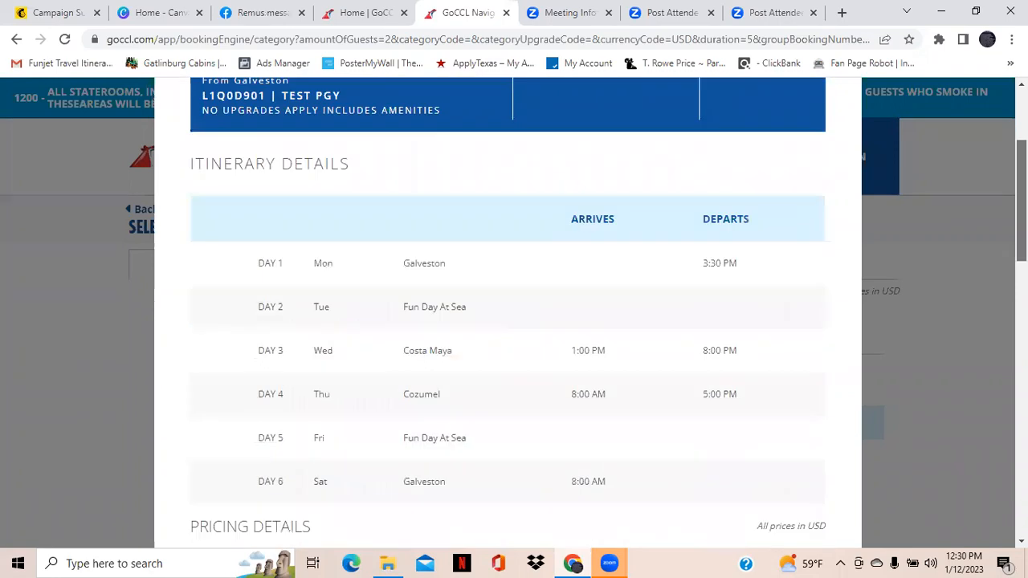
scroll(507, 321, down, 1)
scroll(508, 321, down, 1)
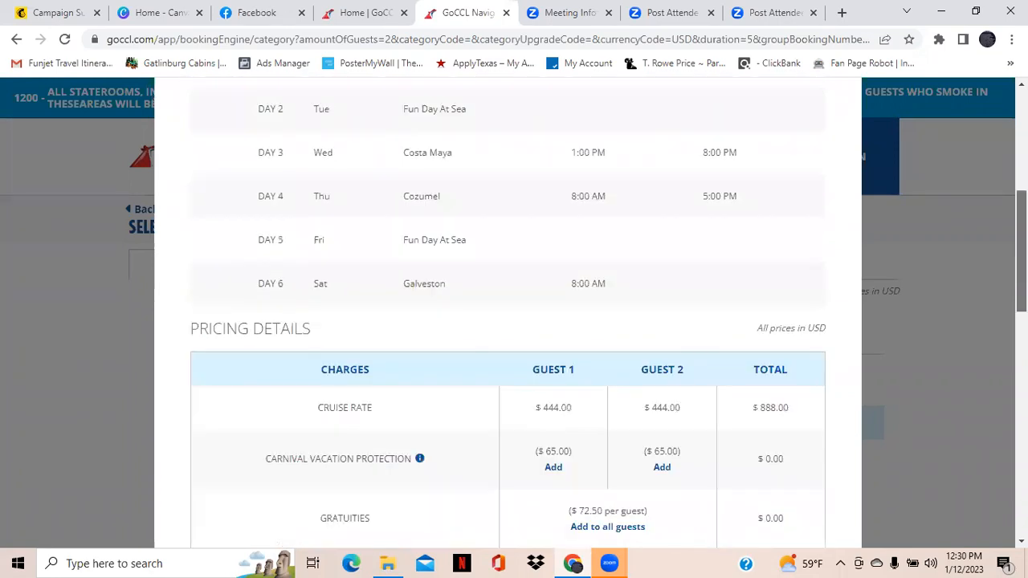
scroll(507, 321, down, 1)
scroll(507, 321, down, 1)
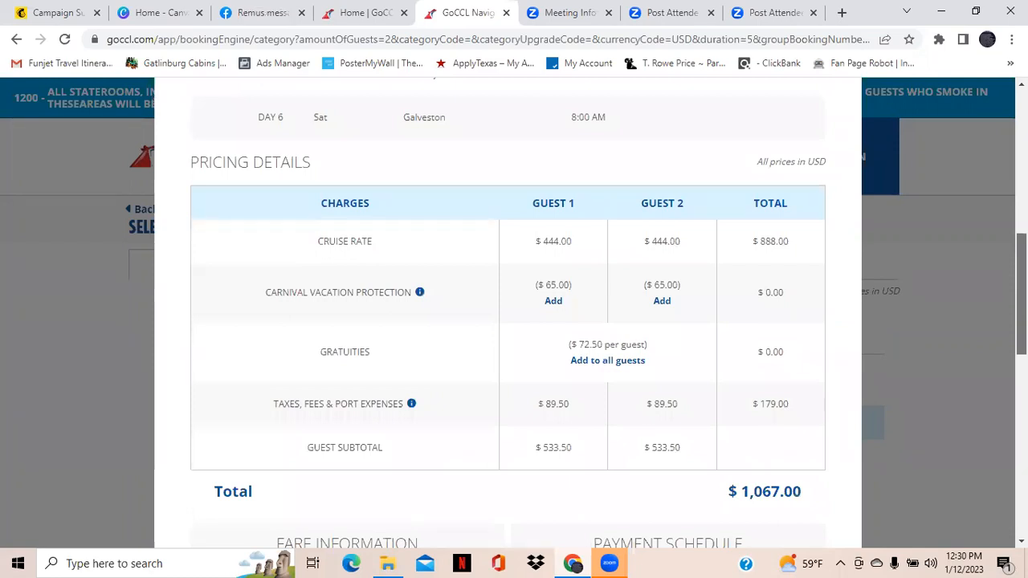
scroll(465, 188, down, 1)
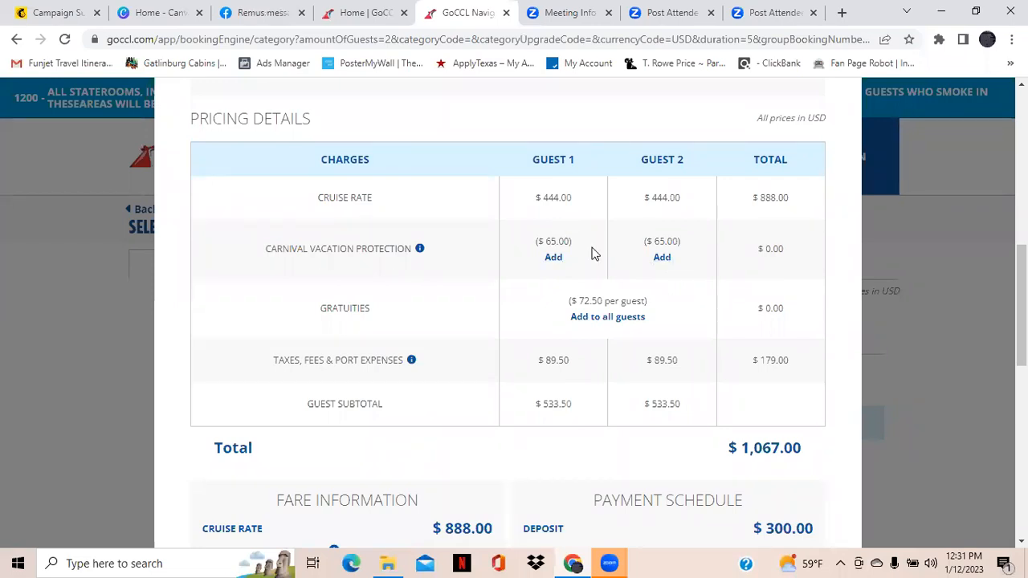
mouse_move(419, 249)
click(582, 318)
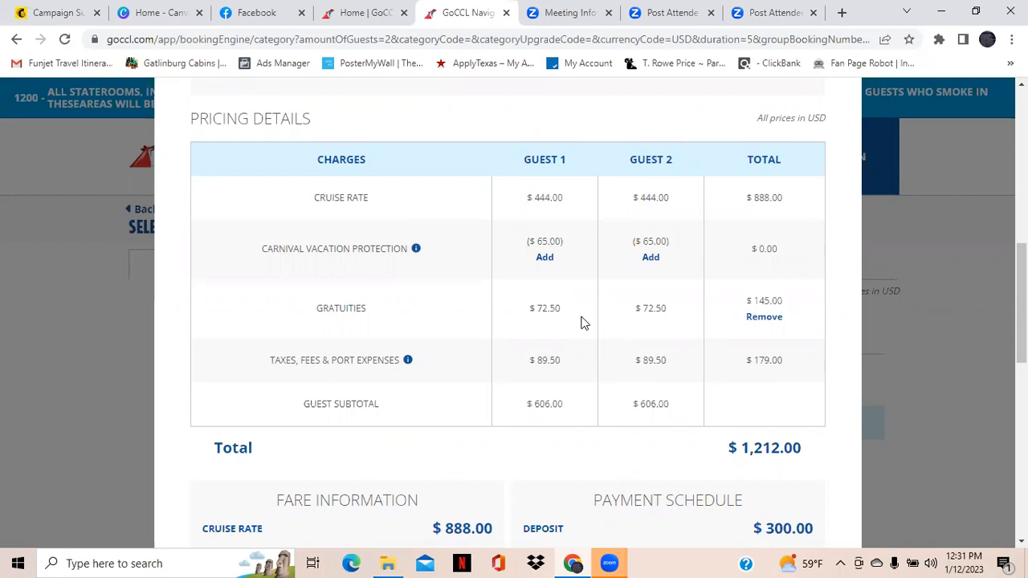
- Examine the quick quote's charges per guest, fare information and payment schedule
scroll(513, 321, down, 2)
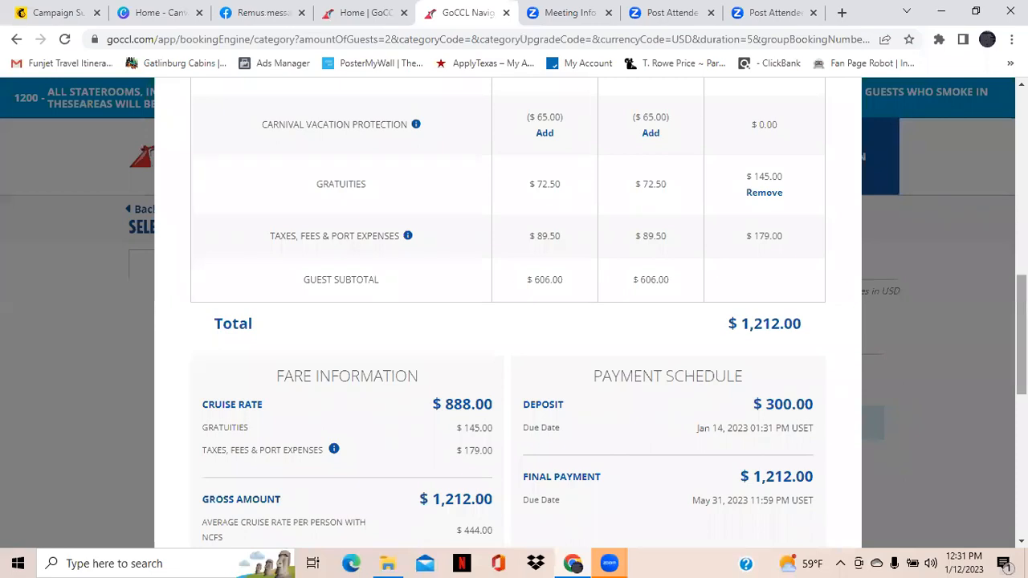
scroll(514, 321, down, 1)
scroll(514, 321, down, 1)
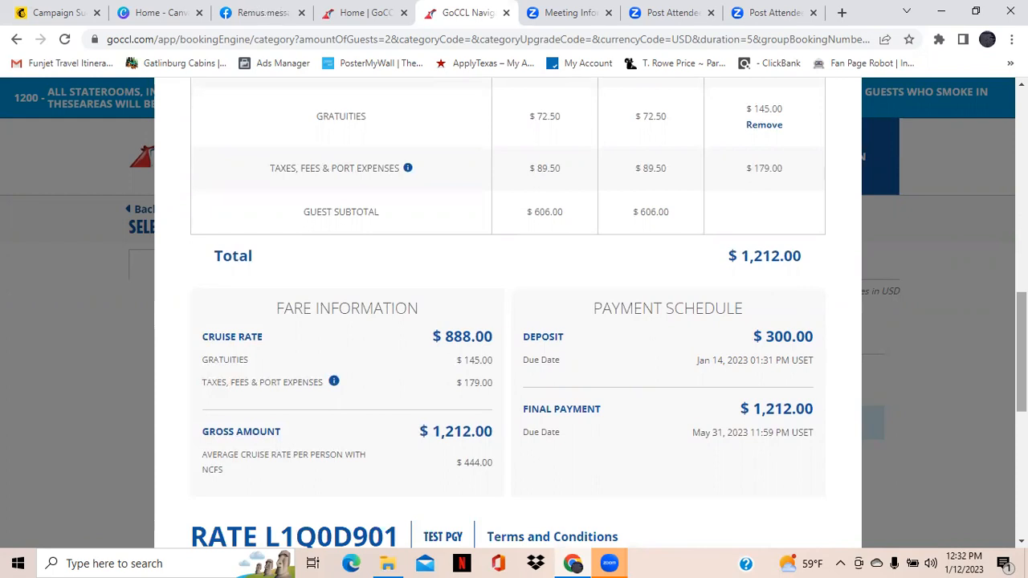
scroll(784, 475, up, 1)
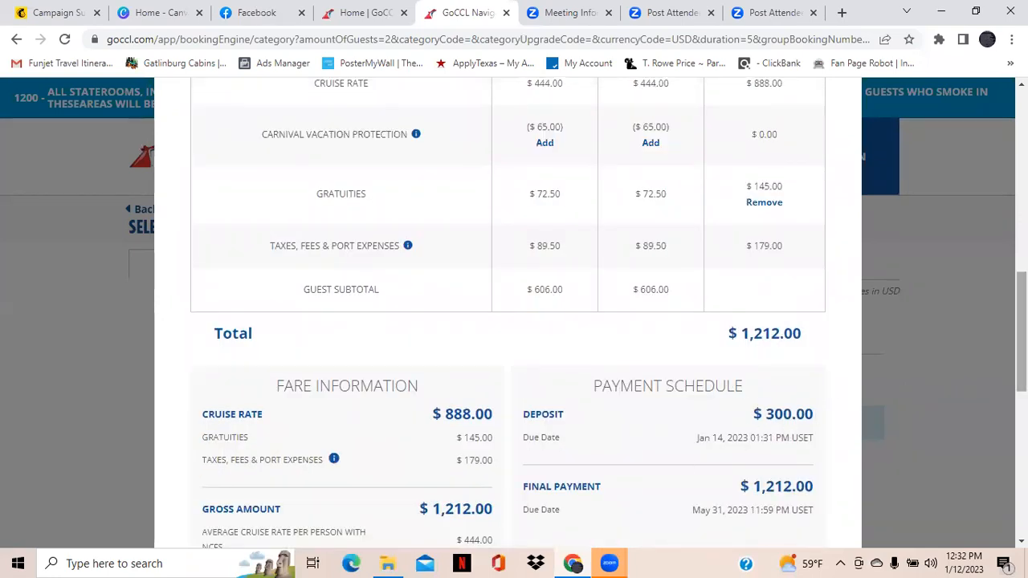
scroll(818, 416, down, 3)
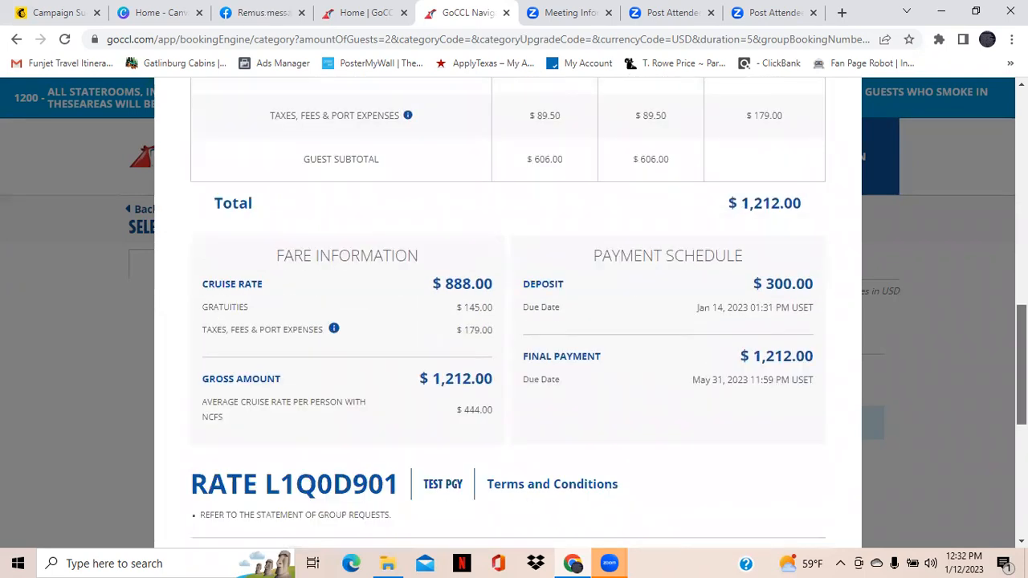
scroll(508, 313, up, 4)
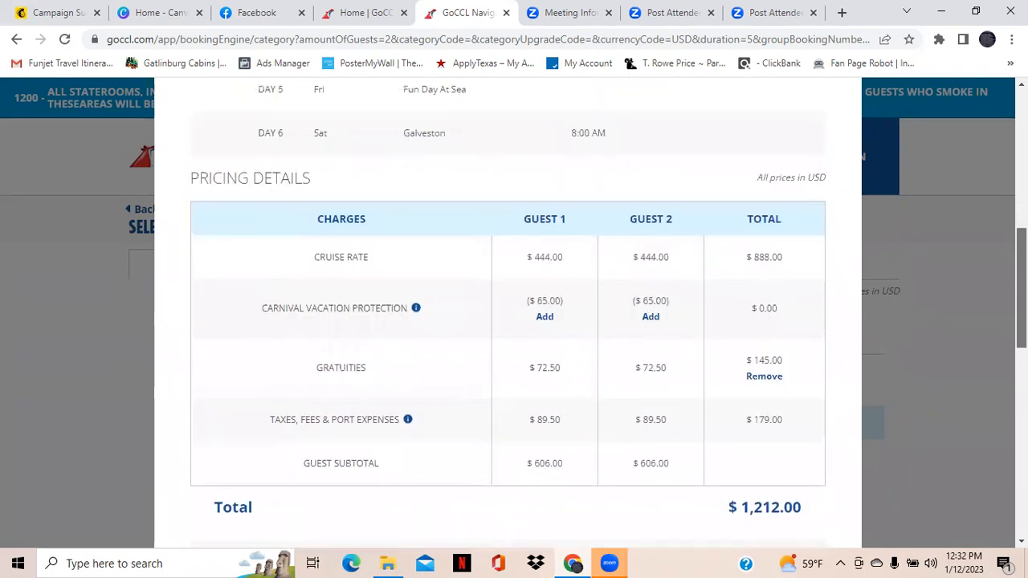
scroll(507, 313, down, 4)
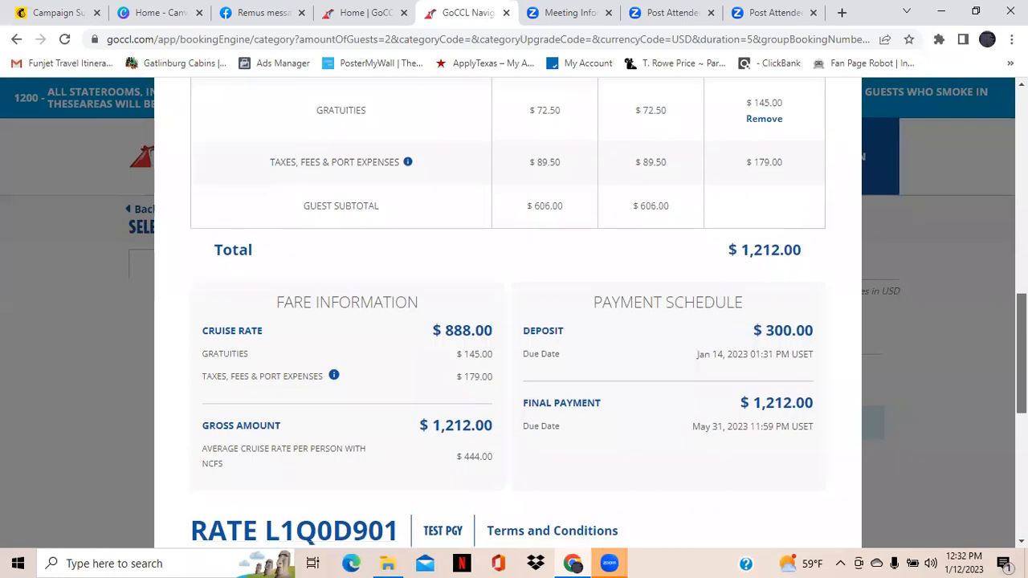
- Look over the quick quote's sharing form without entering an email address, and recheck the itinerary and pricing details
scroll(508, 313, down, 3)
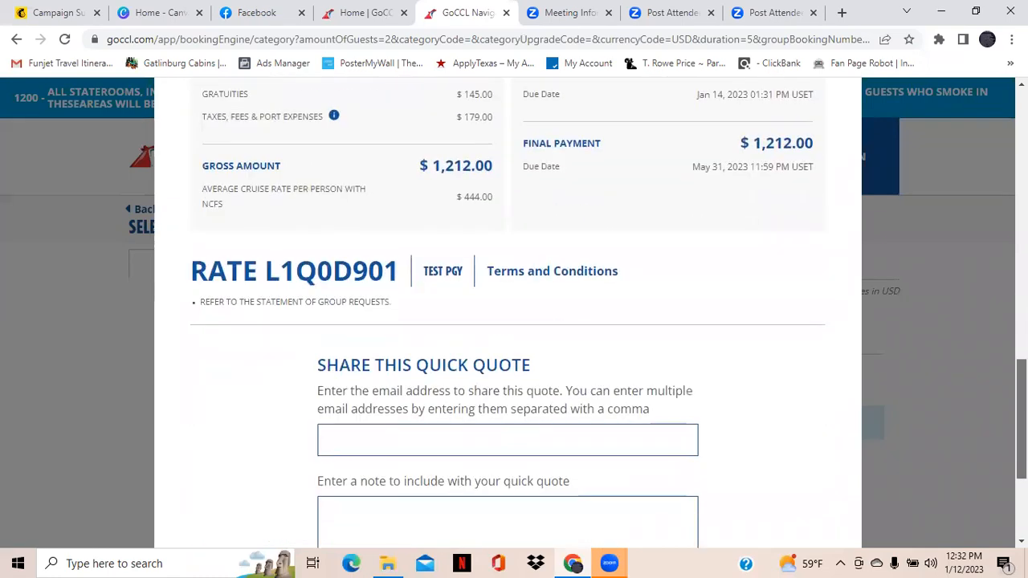
scroll(567, 395, down, 1)
click(568, 395)
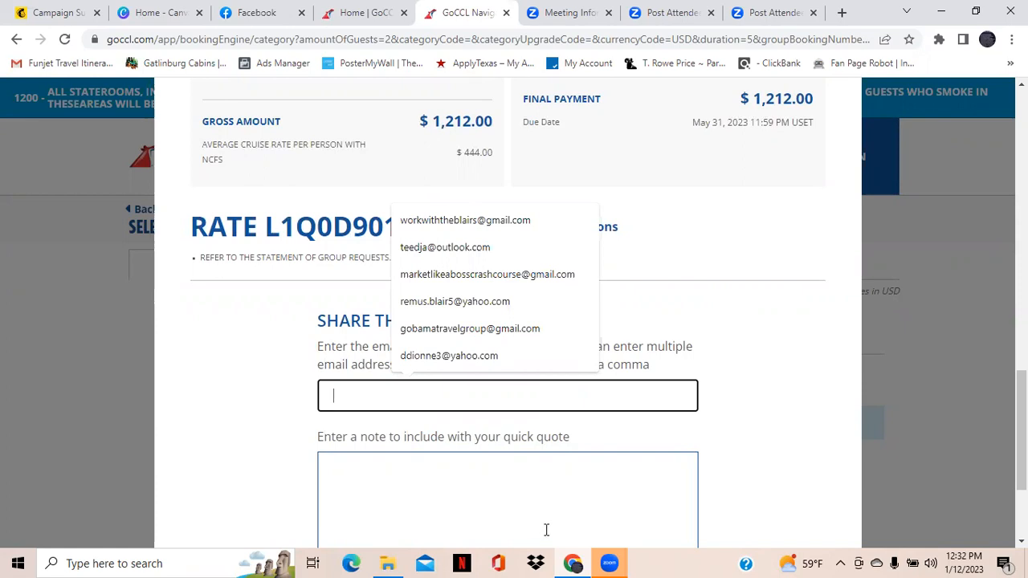
click(762, 371)
scroll(514, 313, up, 3)
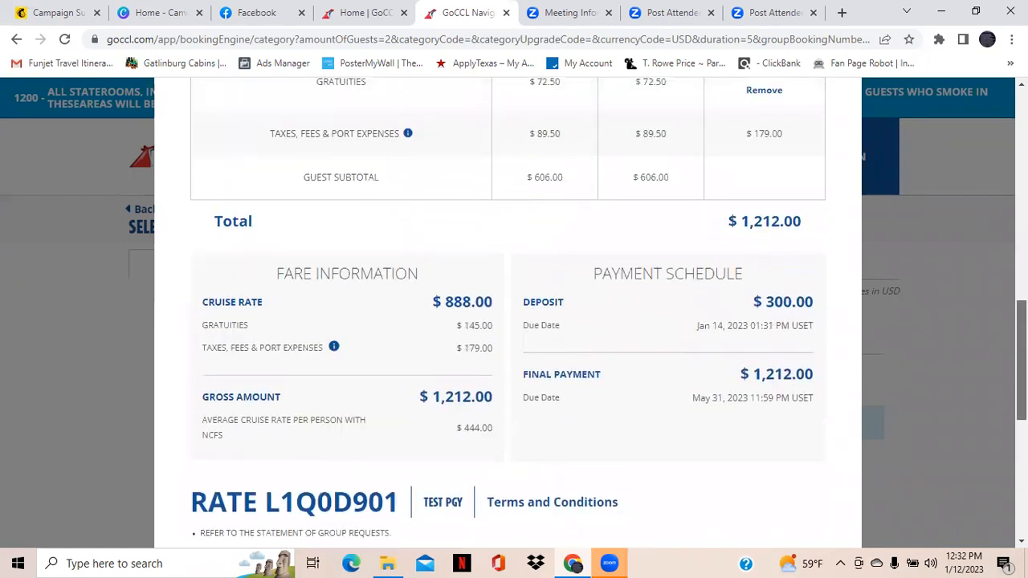
scroll(514, 313, up, 5)
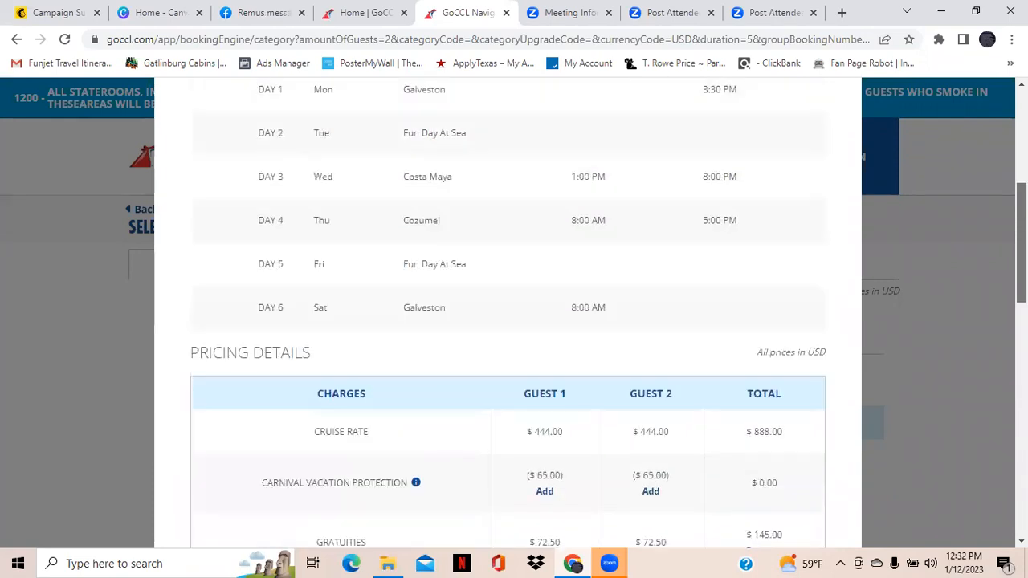
scroll(941, 298, down, 4)
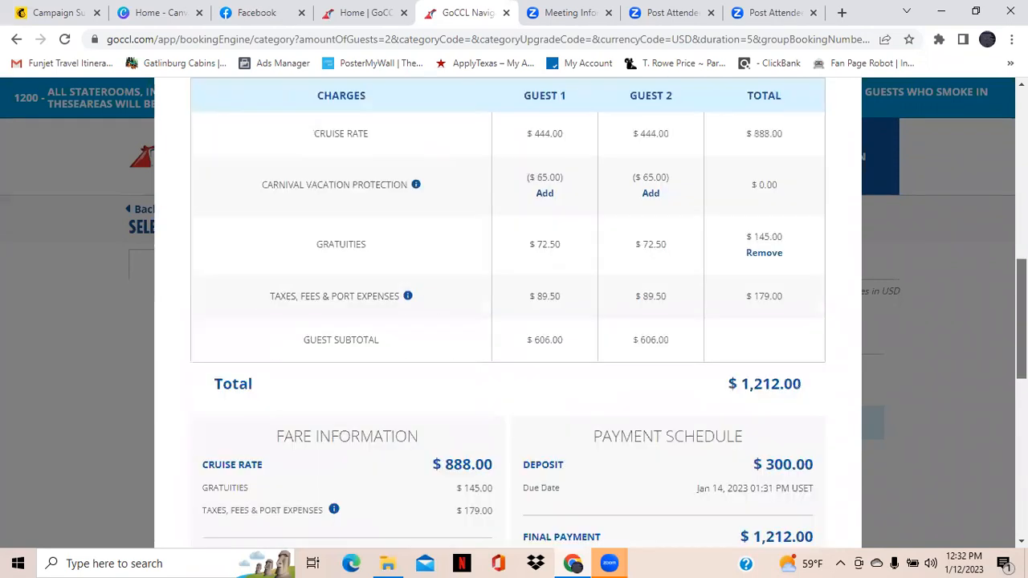
- Leave the quick quote, go back to the Group Booking Display and view its stateroom requests
click(19, 42)
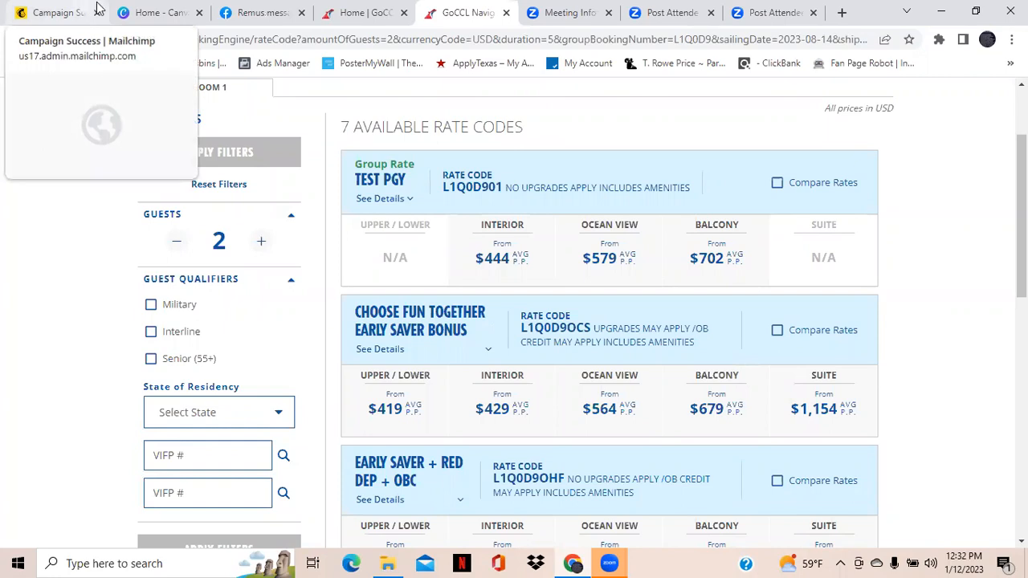
scroll(956, 273, up, 2)
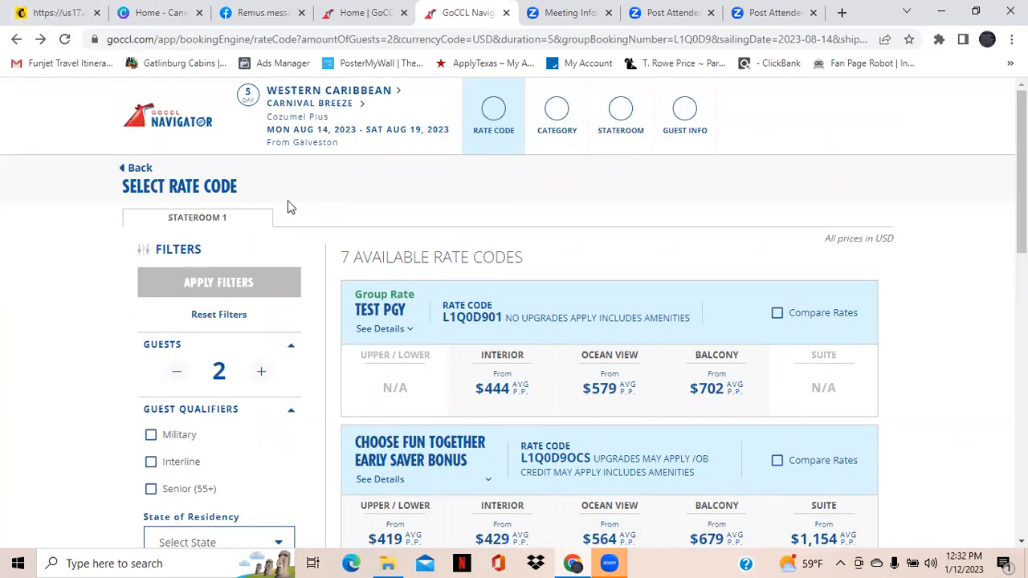
click(17, 40)
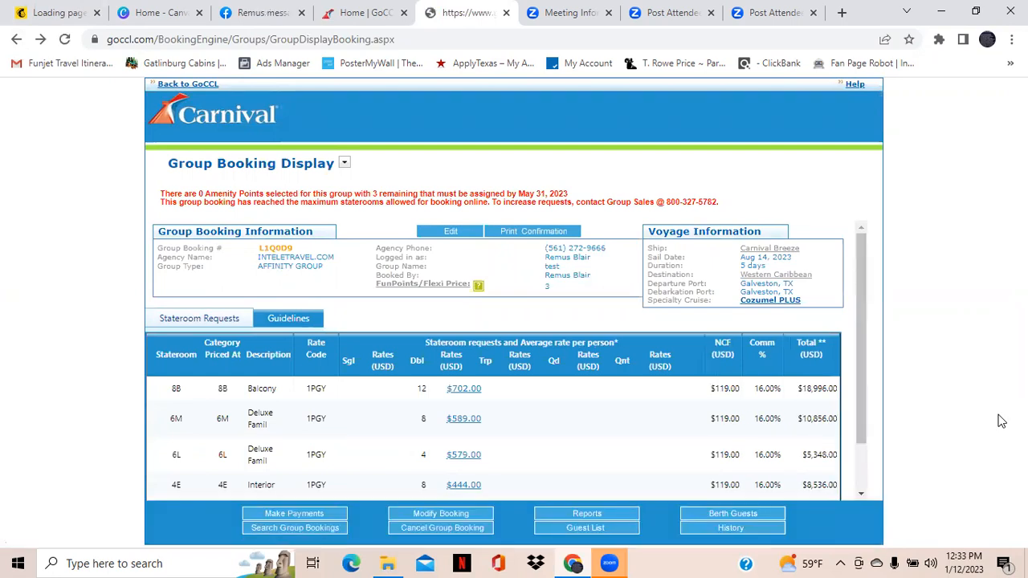
scroll(865, 470, down, 2)
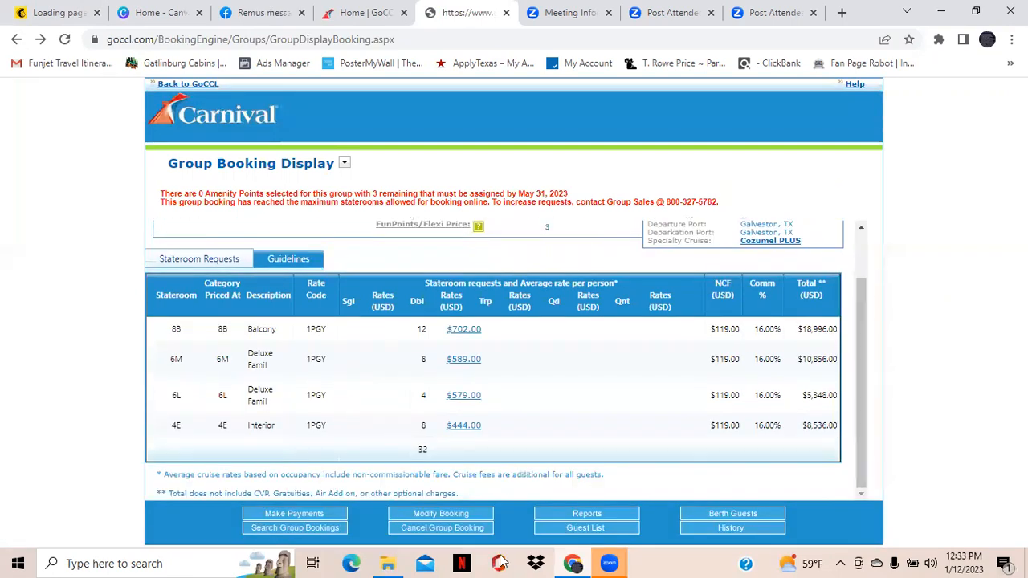
- Cancel the entire group booking, choosing Other as the cancel reason and entering "test" as the explanation
click(466, 527)
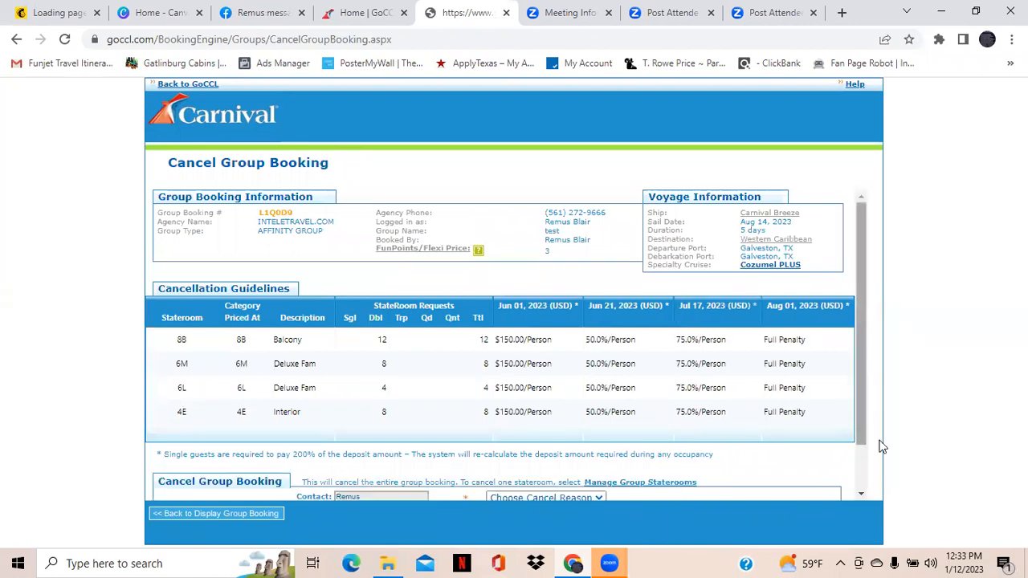
scroll(457, 445, down, 1)
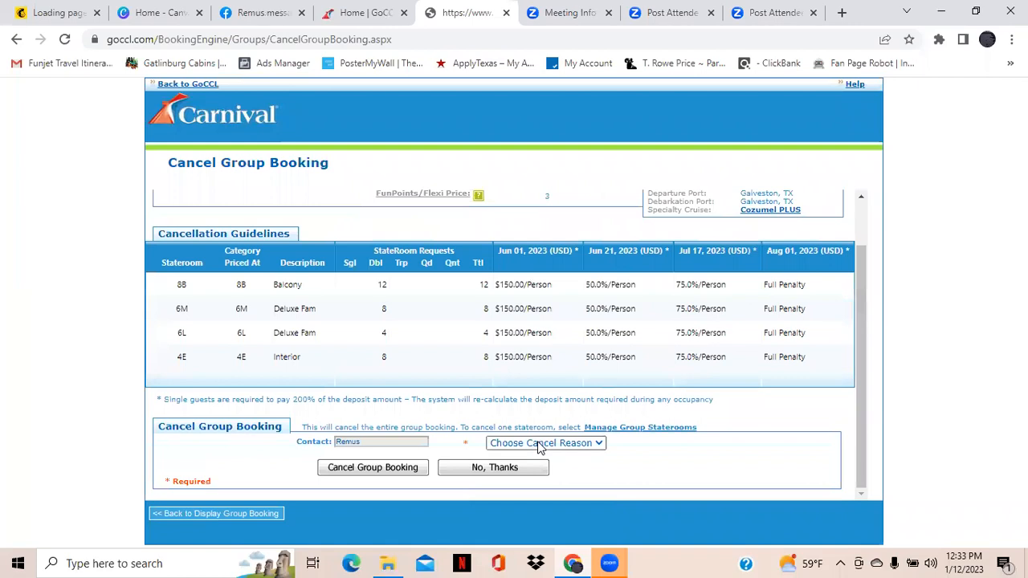
click(546, 443)
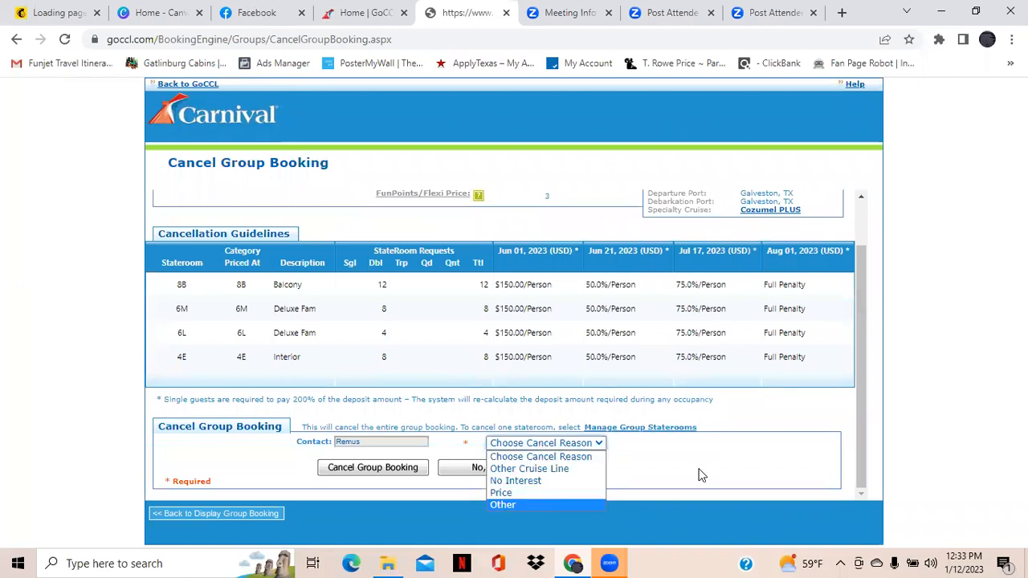
click(737, 444)
click(737, 442)
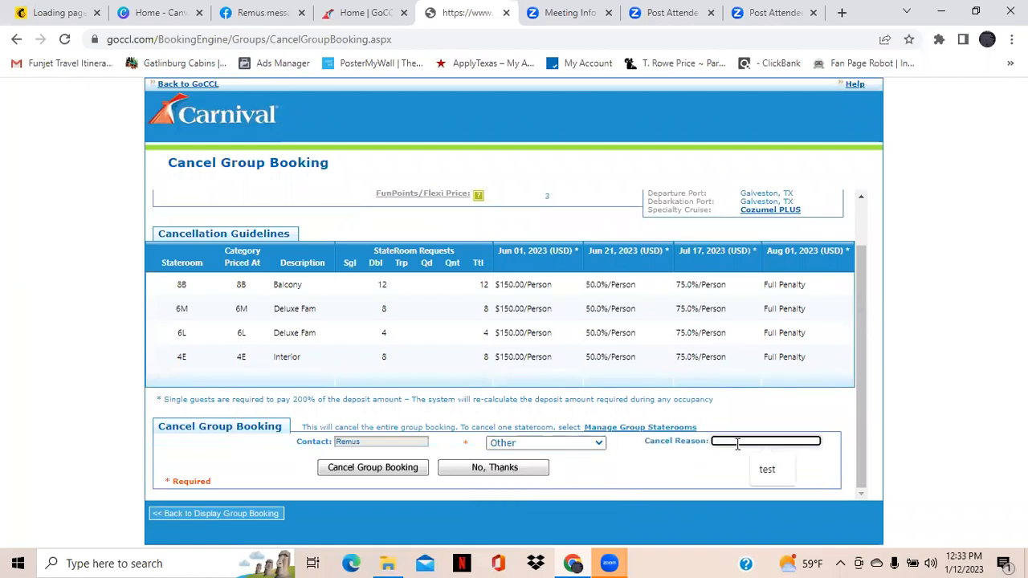
text(test)
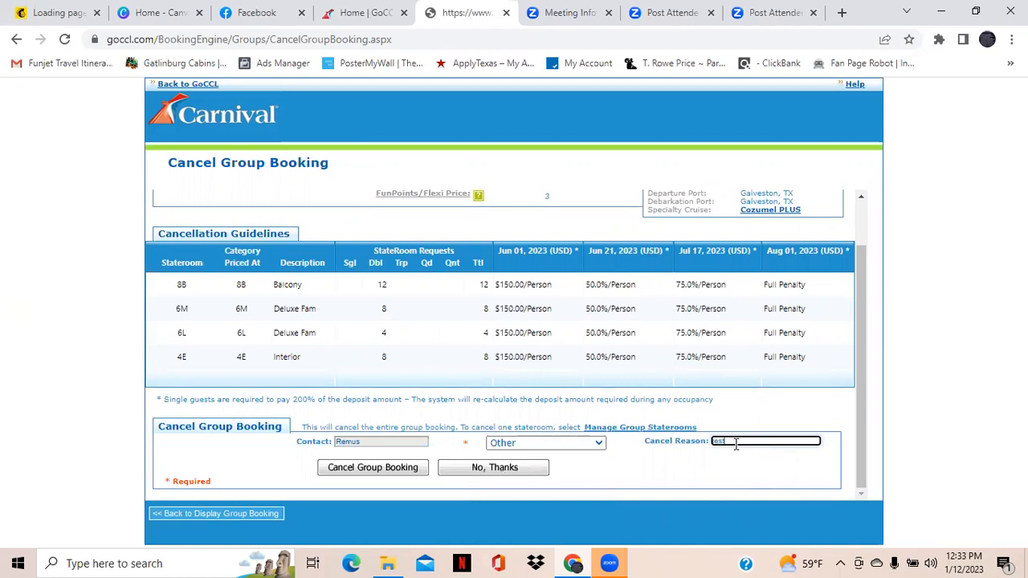
click(662, 468)
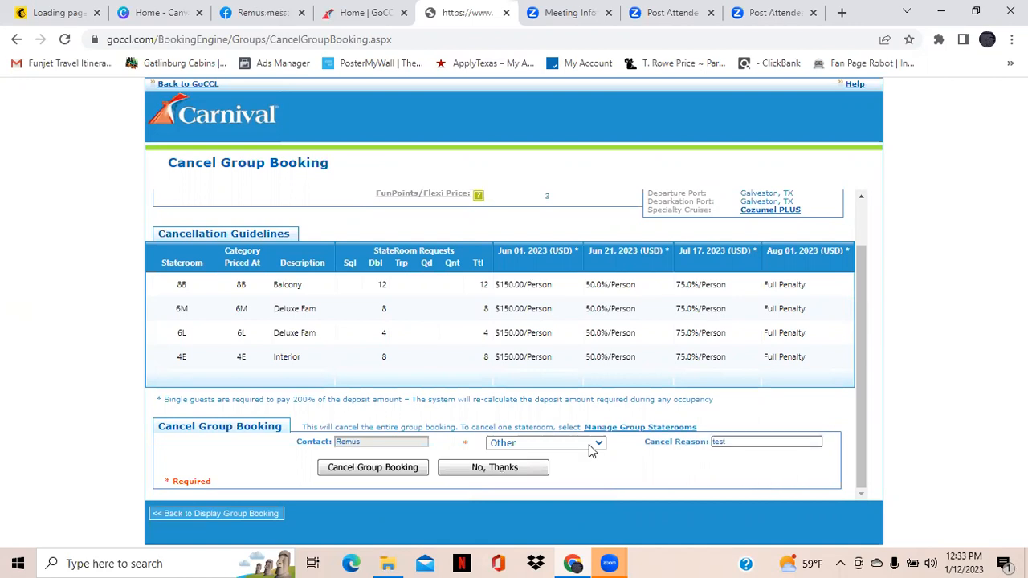
click(404, 466)
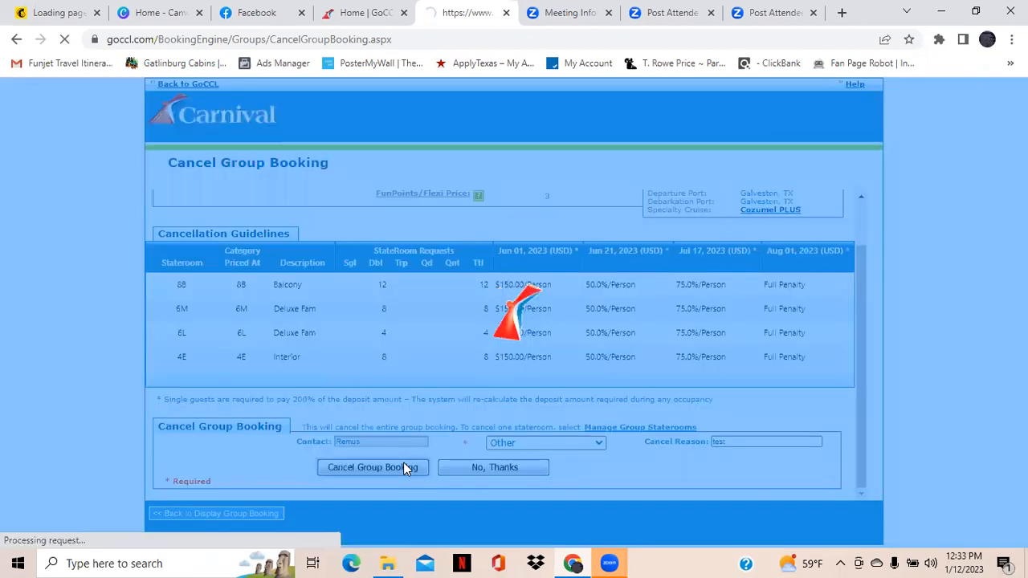